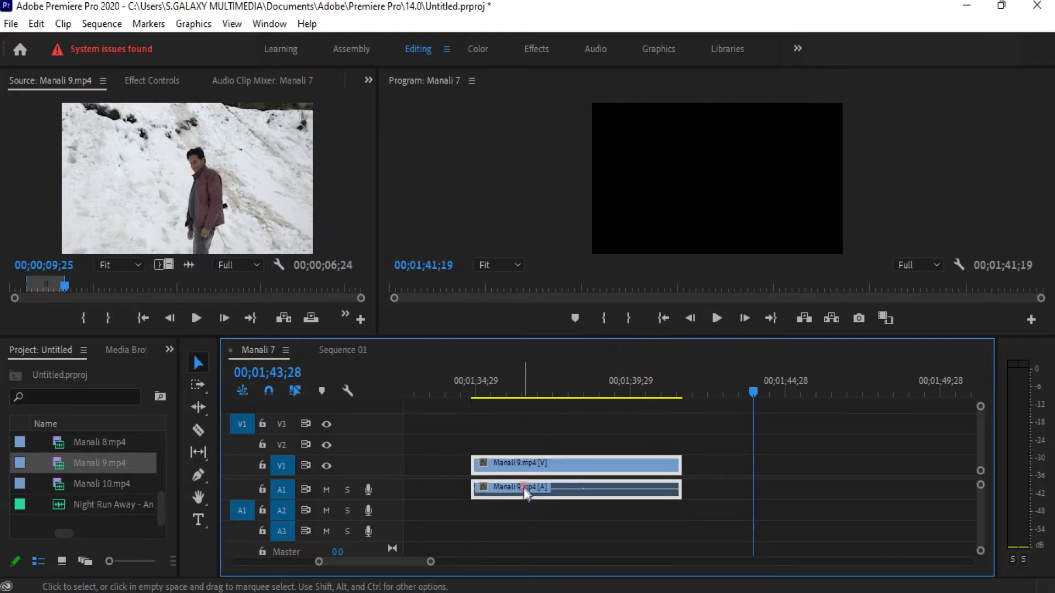
Move the audio of the Manali 9.mp4 clip to track A3 and adjust the height of the timeline area
left_click_drag(593, 343, 605, 390)
left_click_drag(569, 506, 559, 547)
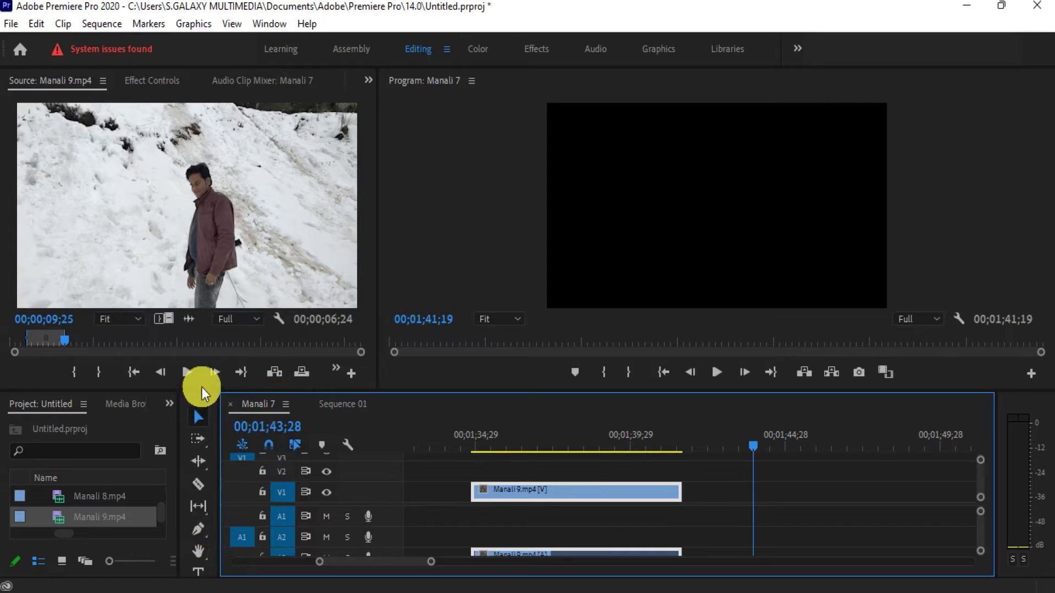
left_click_drag(200, 389, 200, 355)
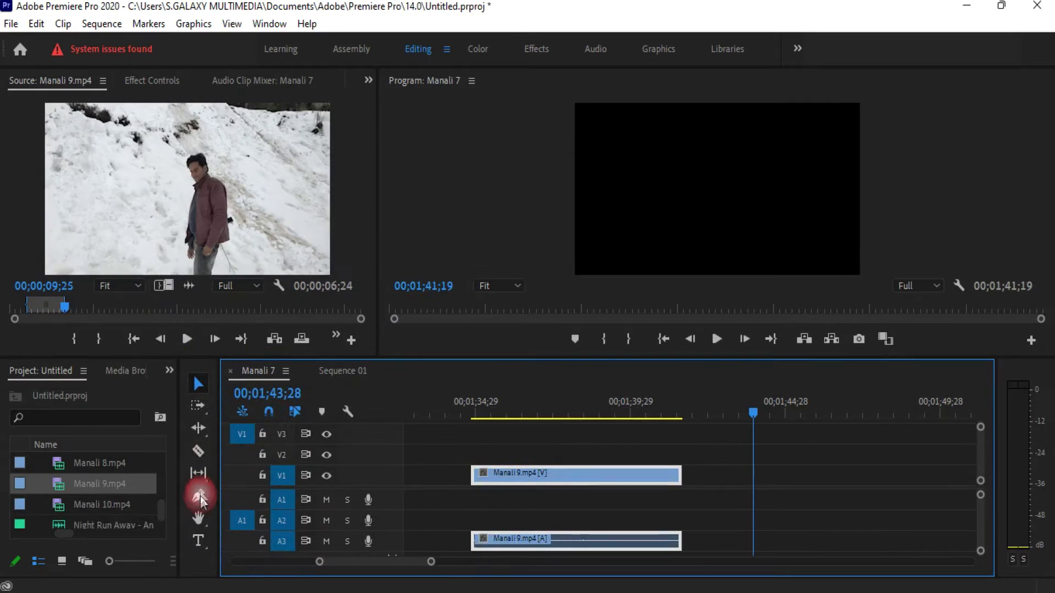
At 00;01;37;02 over the Manali 9.mp4 clip, enlarge the preview and add the text SIMLA TRIP in the frame's lower-left area
left_click(198, 536)
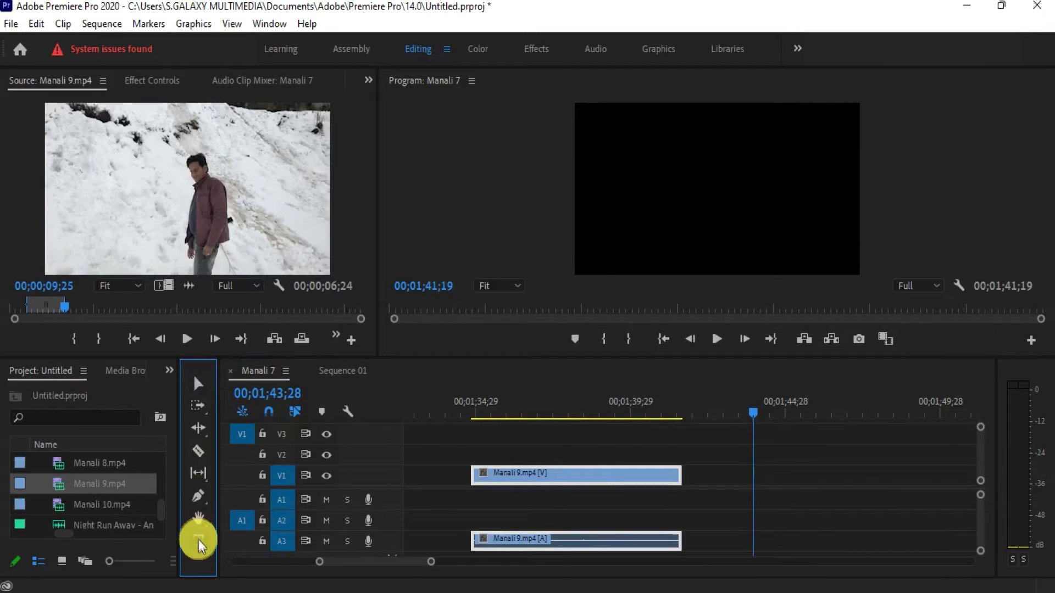
left_click(200, 540)
left_click(204, 536)
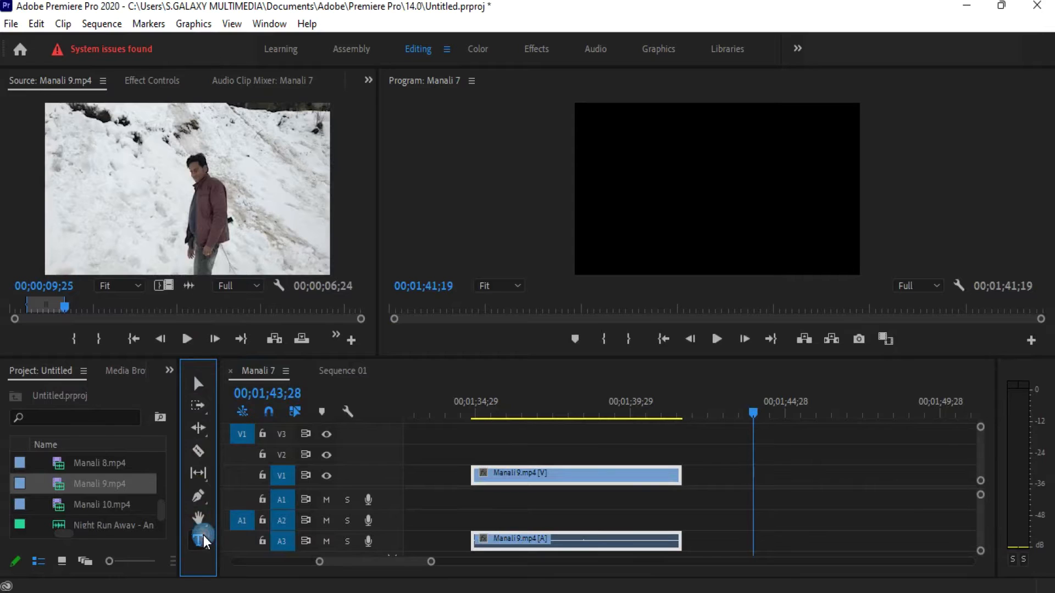
left_click_drag(233, 535, 281, 542)
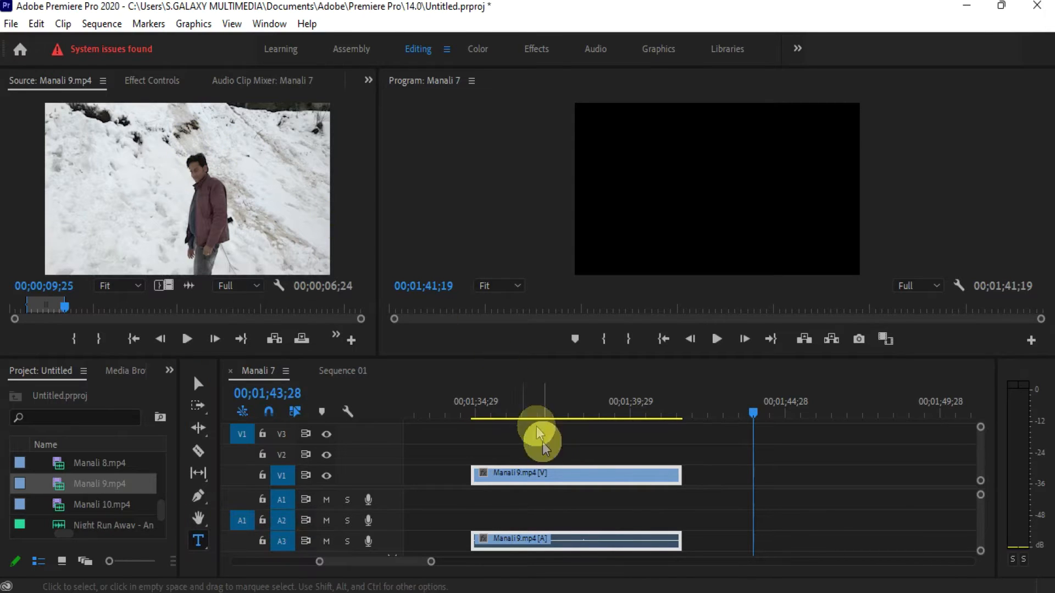
left_click(540, 406)
left_click(526, 480)
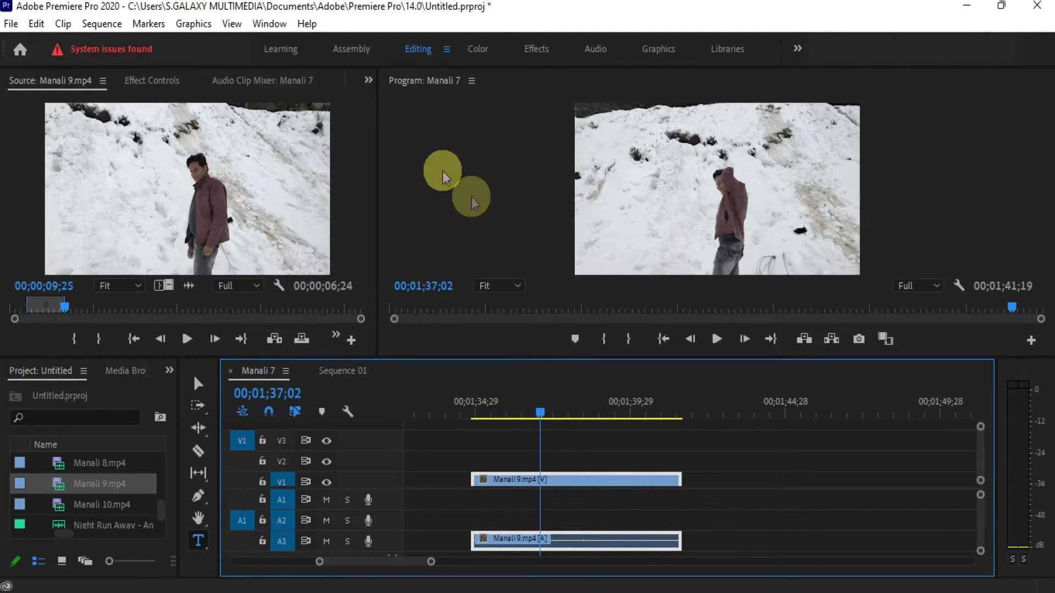
left_click_drag(521, 357, 508, 462)
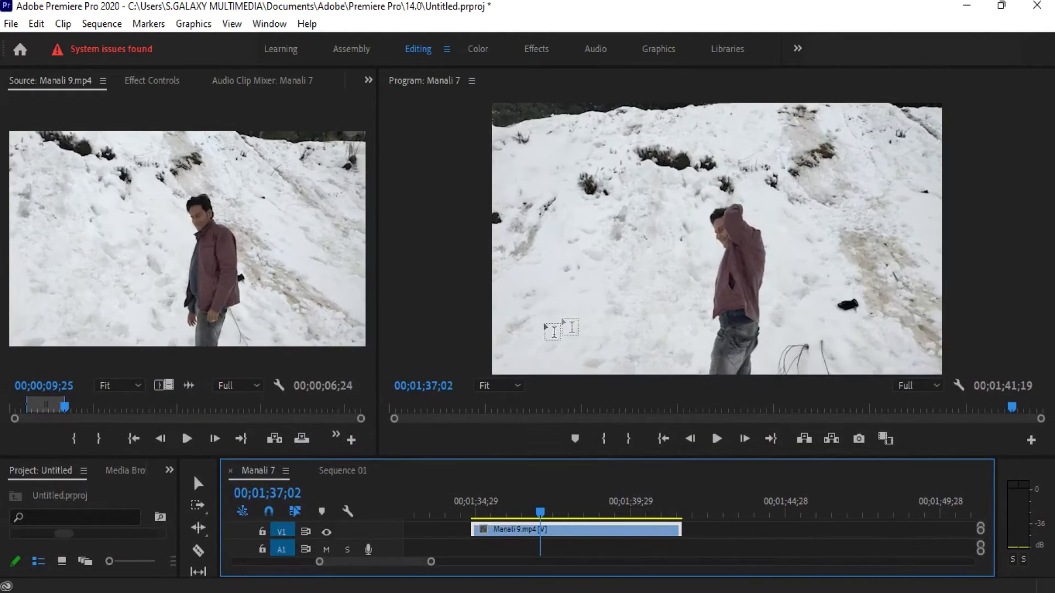
left_click(535, 305)
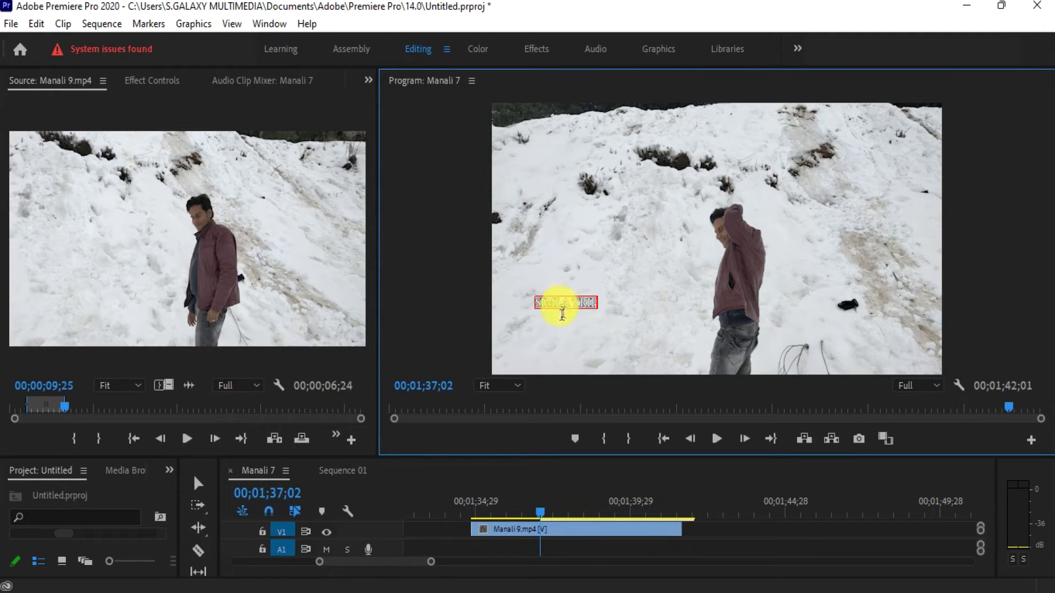
Enlarge the SIMLA TRIP text to a scale of about 245 and place it at about 212, 1889 in the frame
left_click(194, 485)
left_click(582, 307)
left_click_drag(611, 325, 640, 340)
left_click_drag(645, 299, 628, 329)
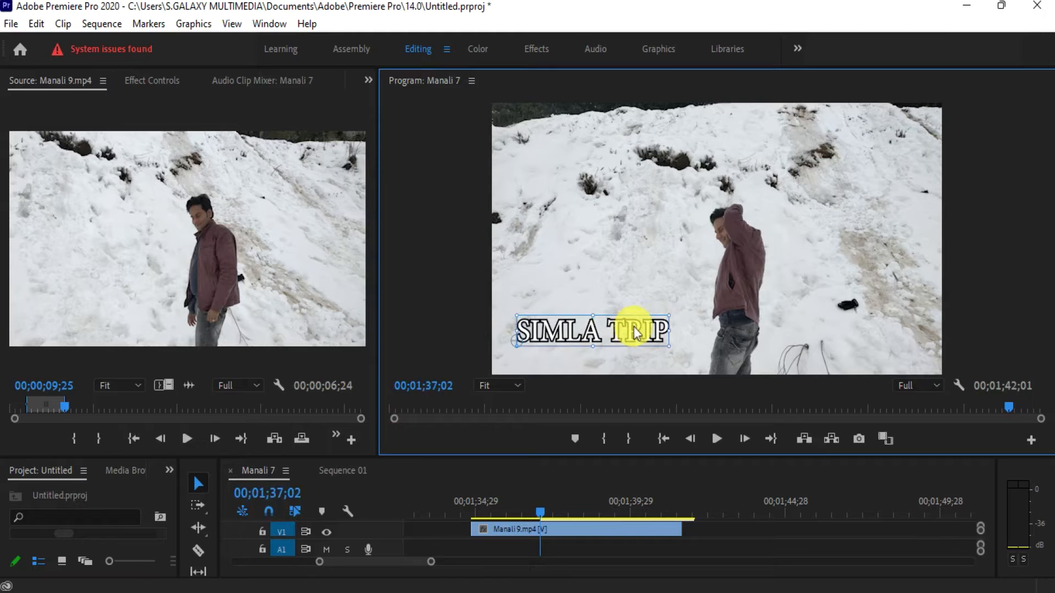
Open the effect settings of the SIMLA TRIP text and expand its source text properties
double_click(641, 325)
double_click(634, 335)
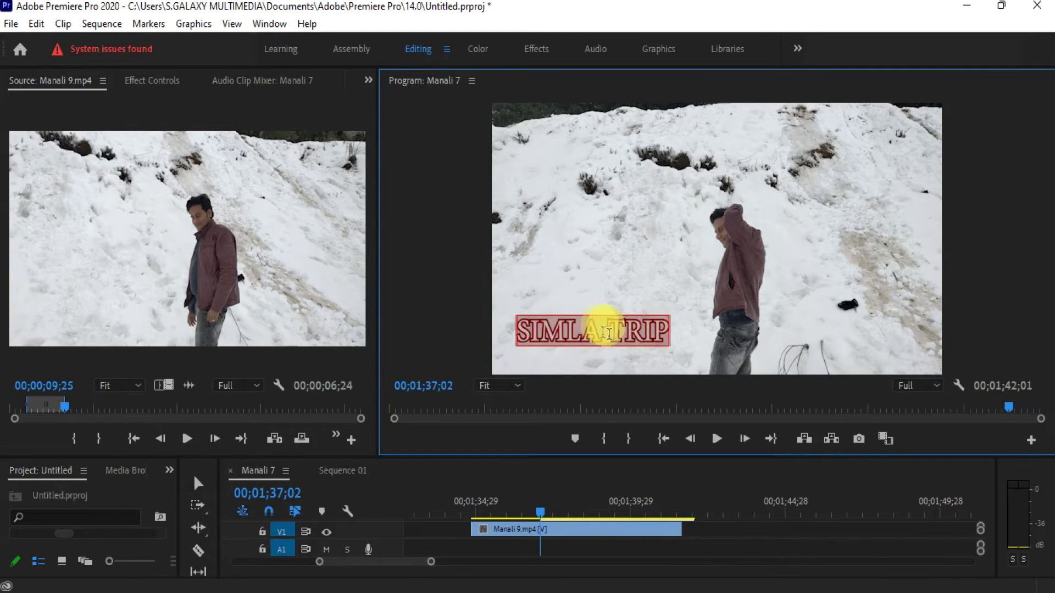
left_click(615, 340)
left_click(156, 80)
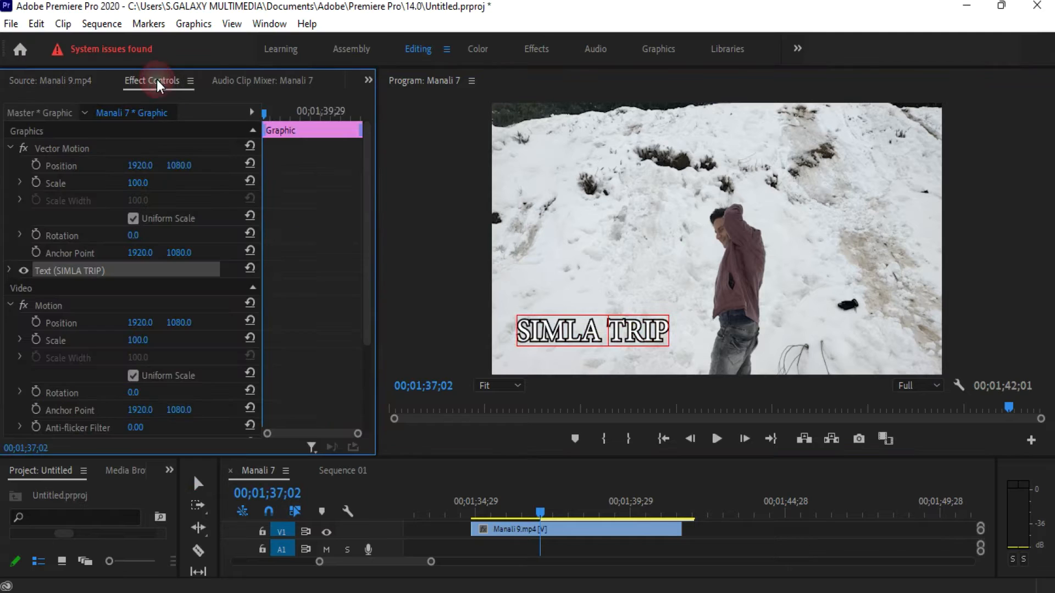
left_click(11, 270)
left_click_drag(362, 209, 368, 235)
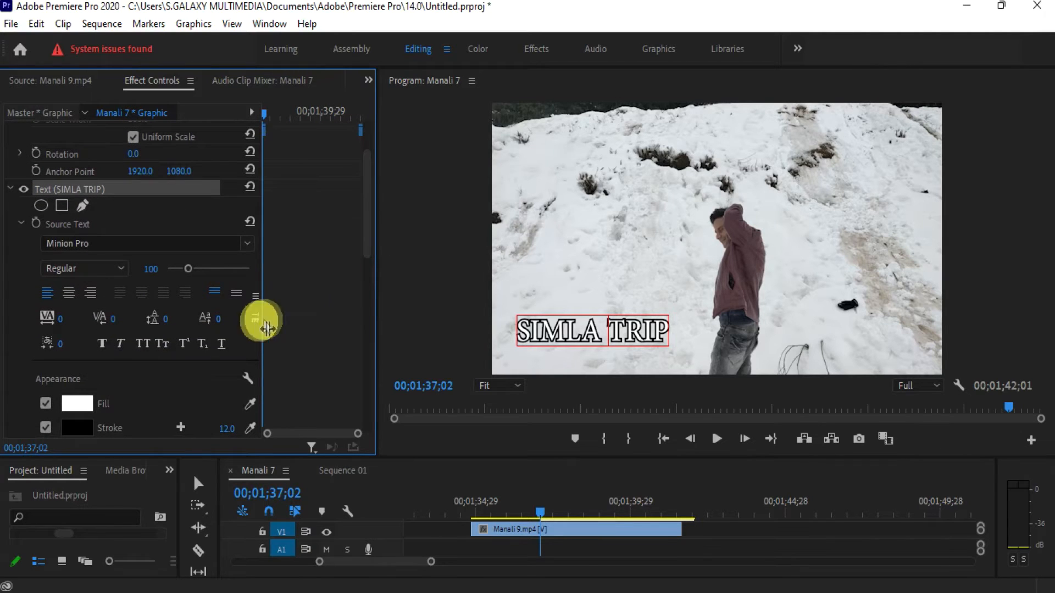
Select the whole SIMLA TRIP title and examine its font, alignment, appearance and transform settings
left_click(555, 339)
double_click(559, 342)
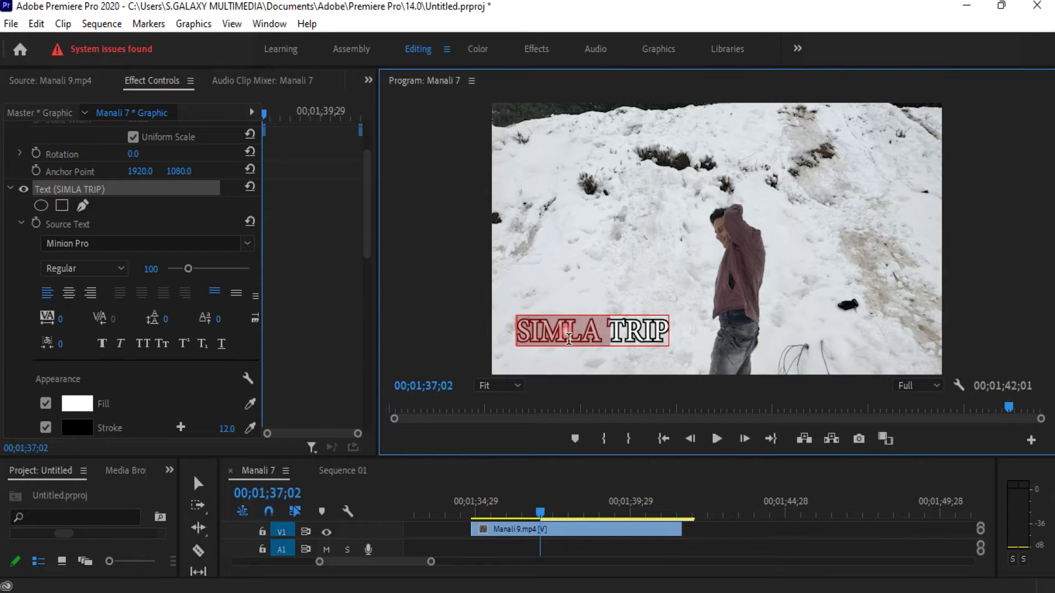
left_click(563, 339)
triple_click(585, 339)
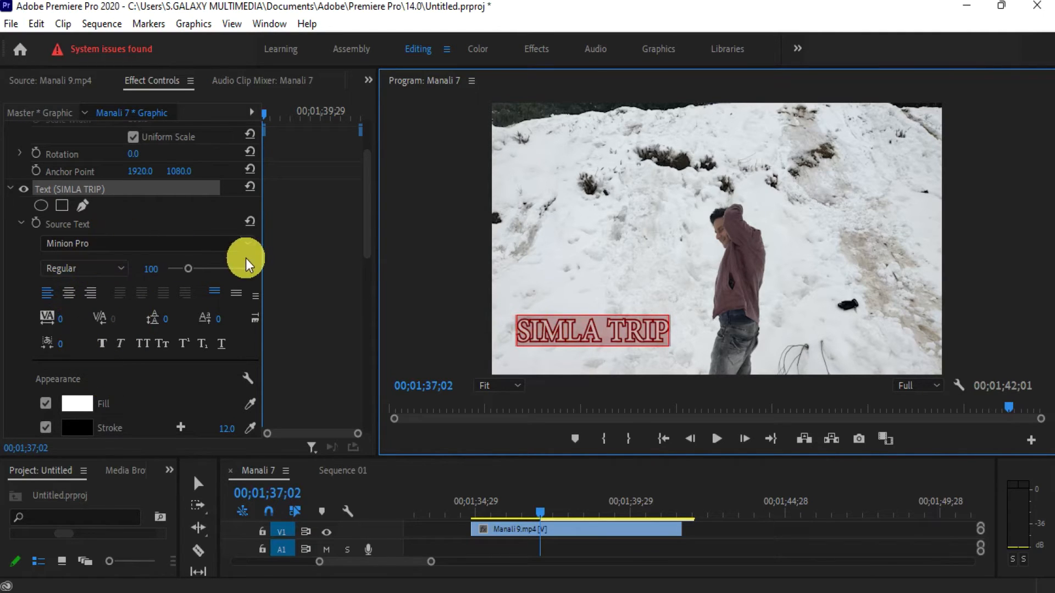
mouse_move(367, 208)
left_mouse_down()
mouse_move(370, 248)
mouse_move(370, 224)
left_mouse_up()
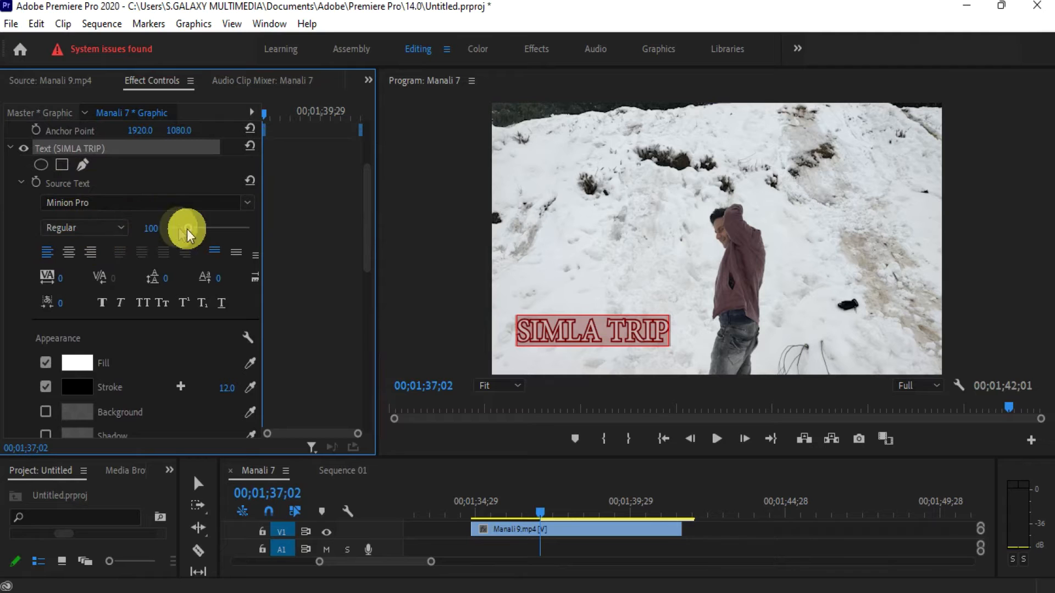
left_click(73, 252)
left_click(49, 252)
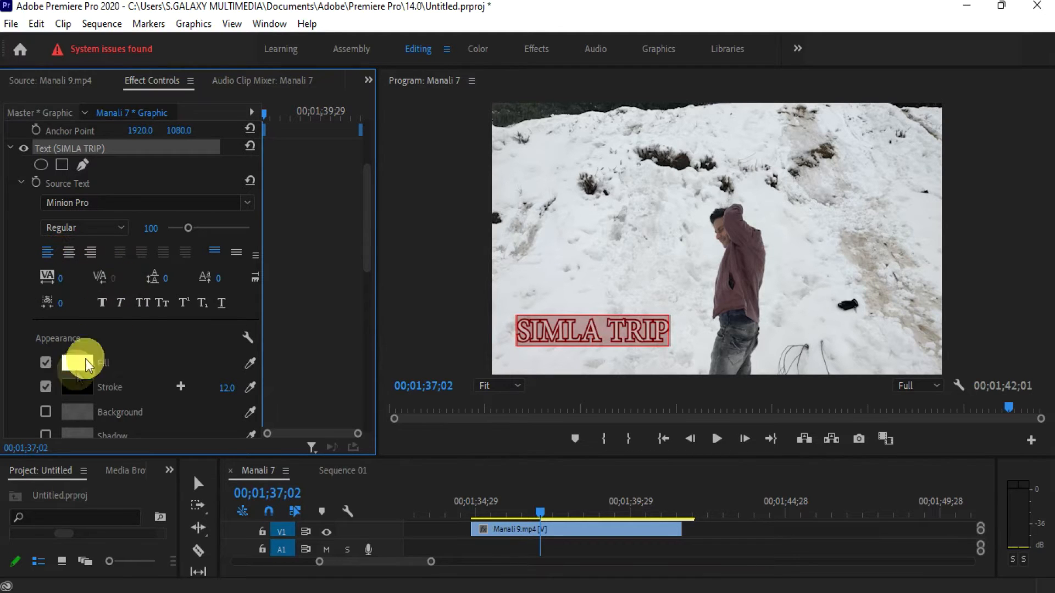
left_click(368, 285)
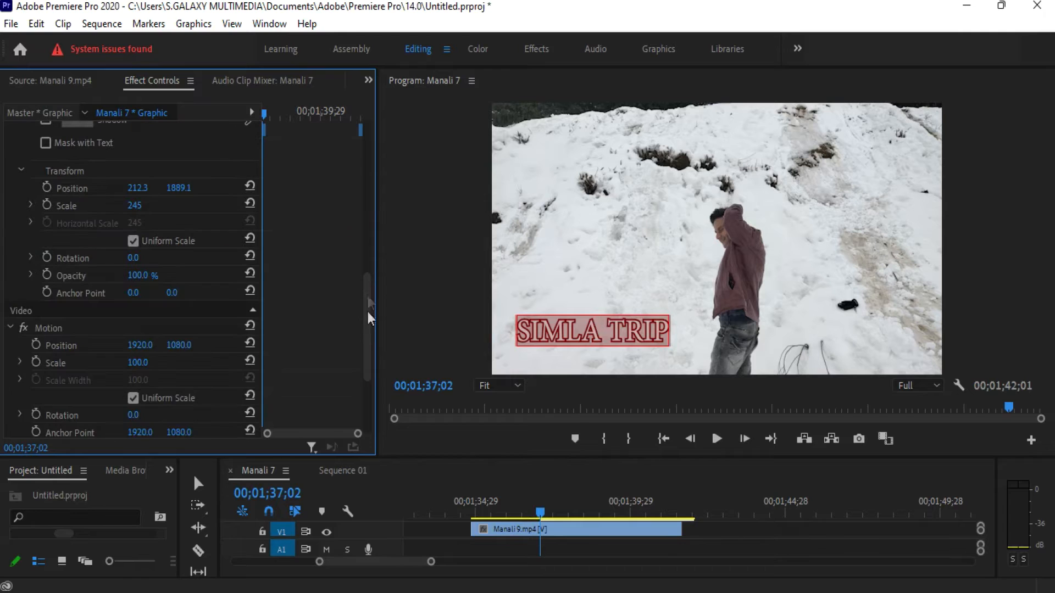
left_click_drag(363, 331, 369, 209)
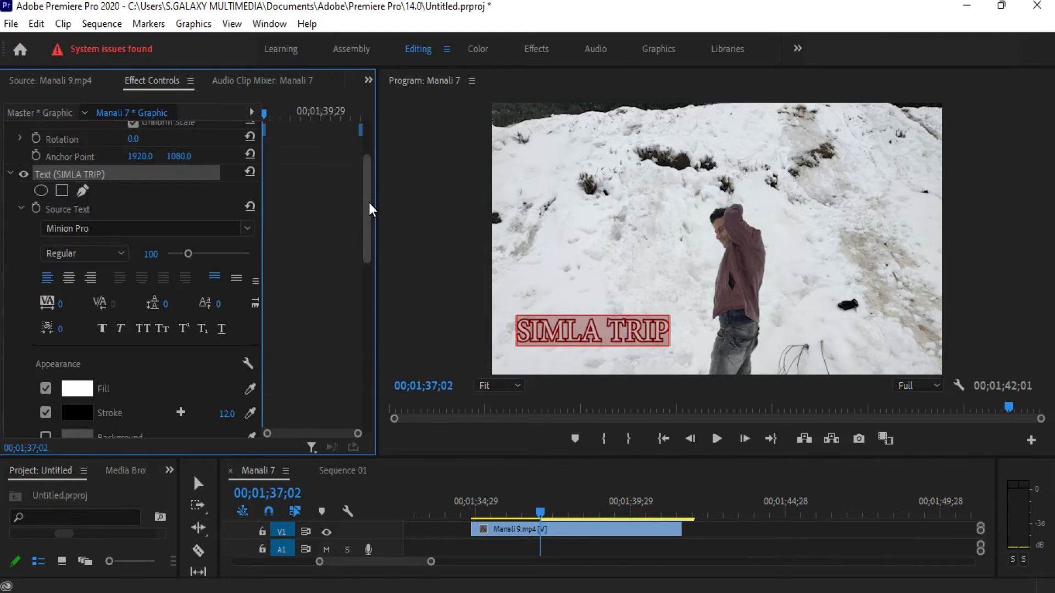
Set the font of the SIMLA TRIP text to Mister Belvedere
left_click(247, 235)
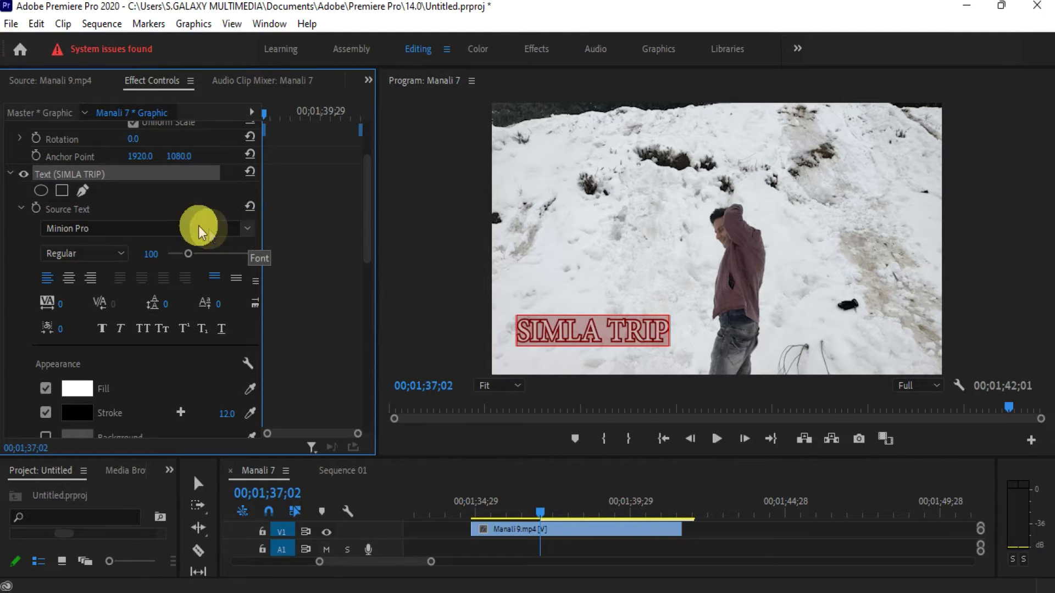
left_click(161, 204)
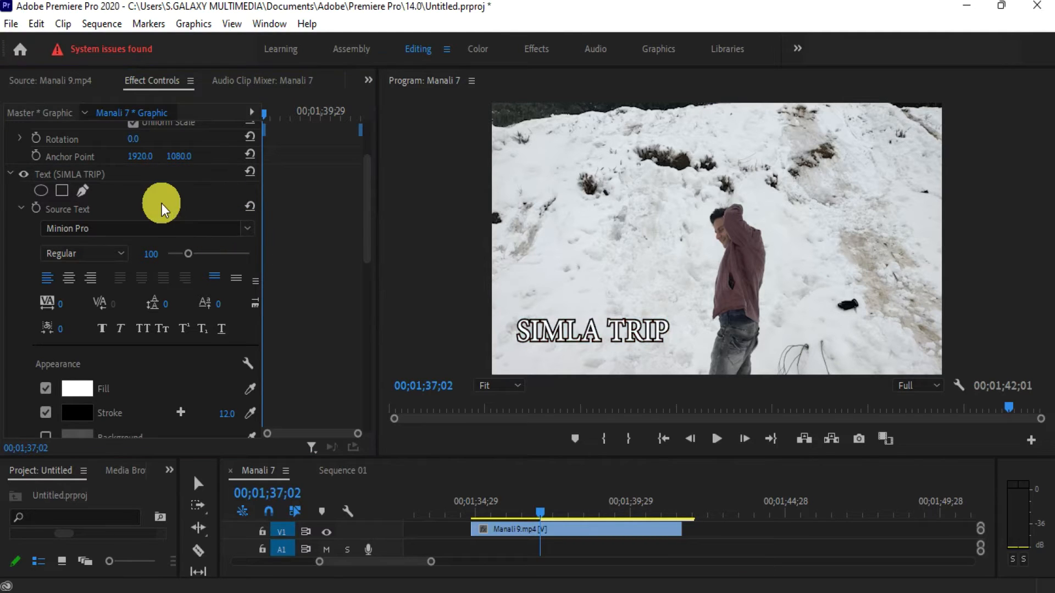
left_click(248, 229)
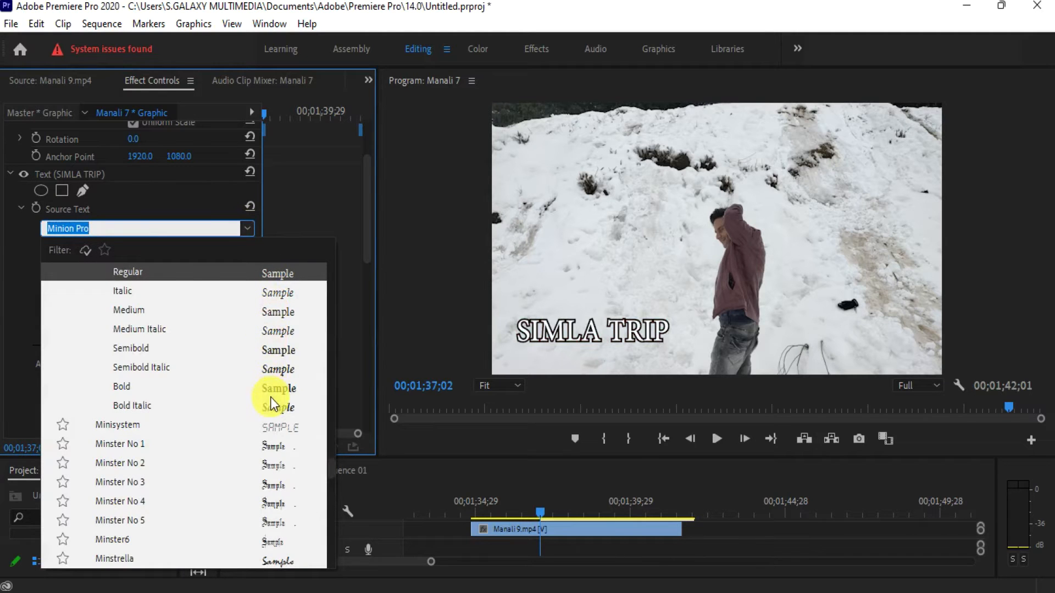
scroll(273, 406, "down", 4)
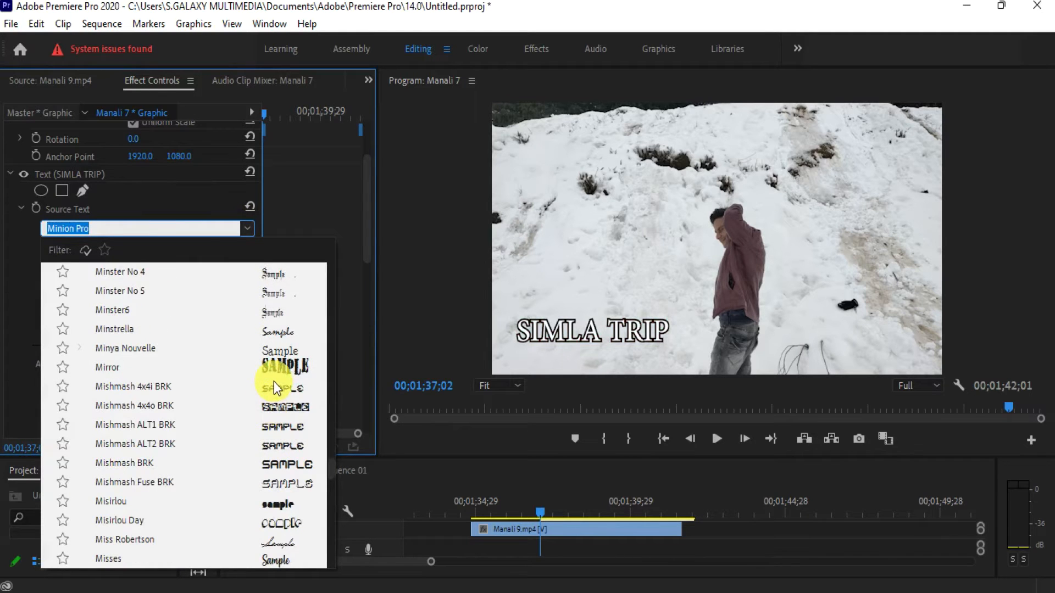
scroll(275, 398, "down", 5)
scroll(275, 381, "up", 1)
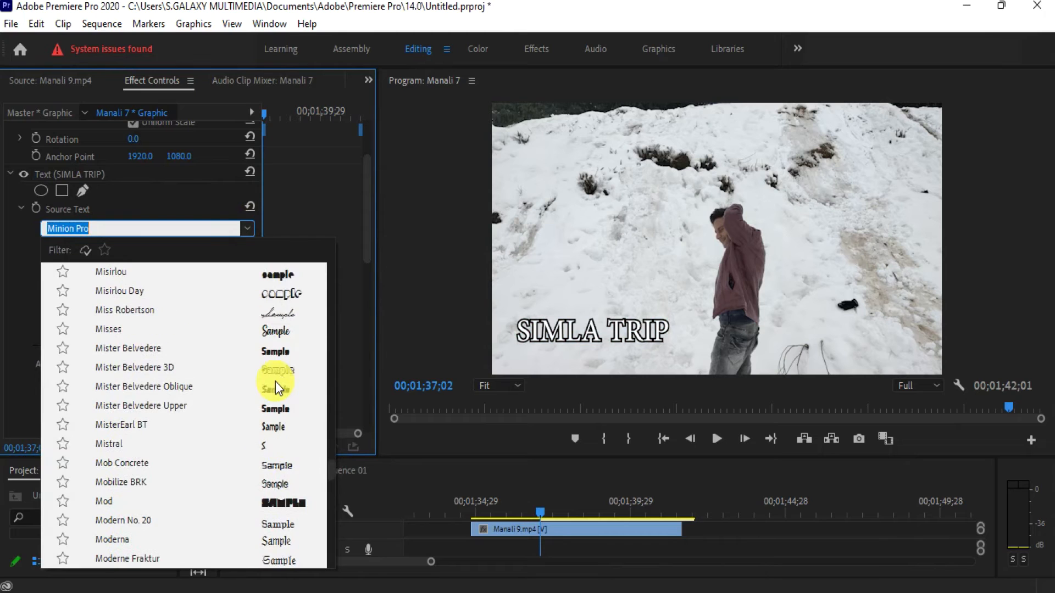
left_click(276, 353)
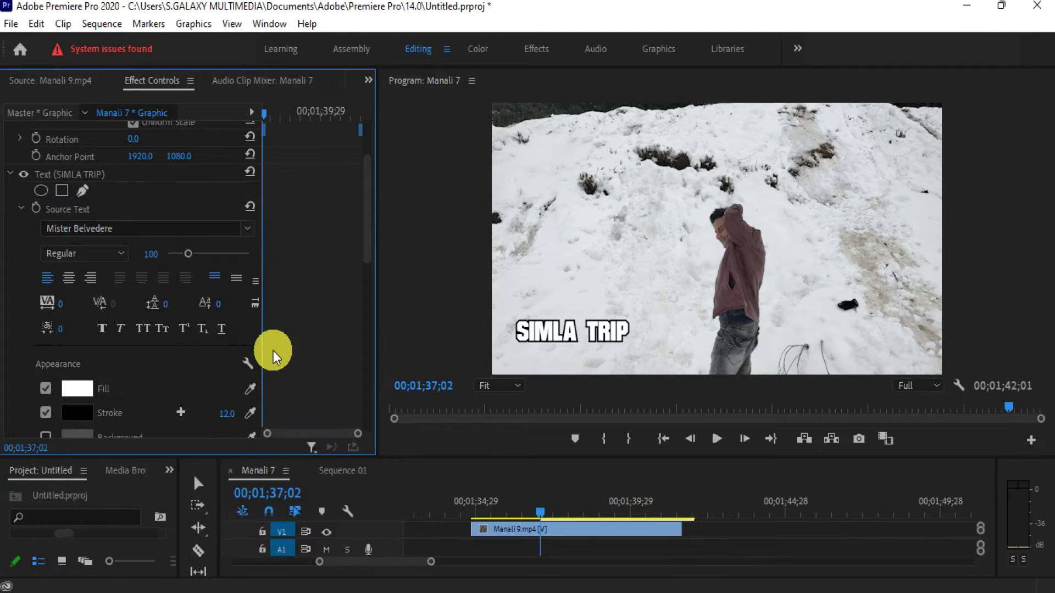
Change the font of the SIMLA TRIP text to News701 BT Italic
left_click(247, 228)
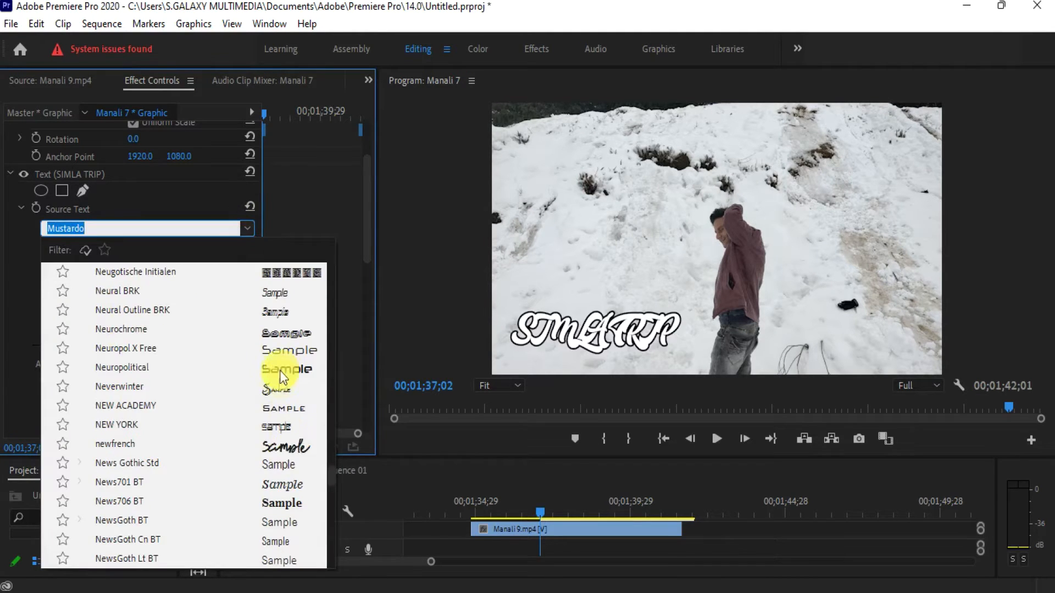
left_click(272, 482)
left_click(269, 471)
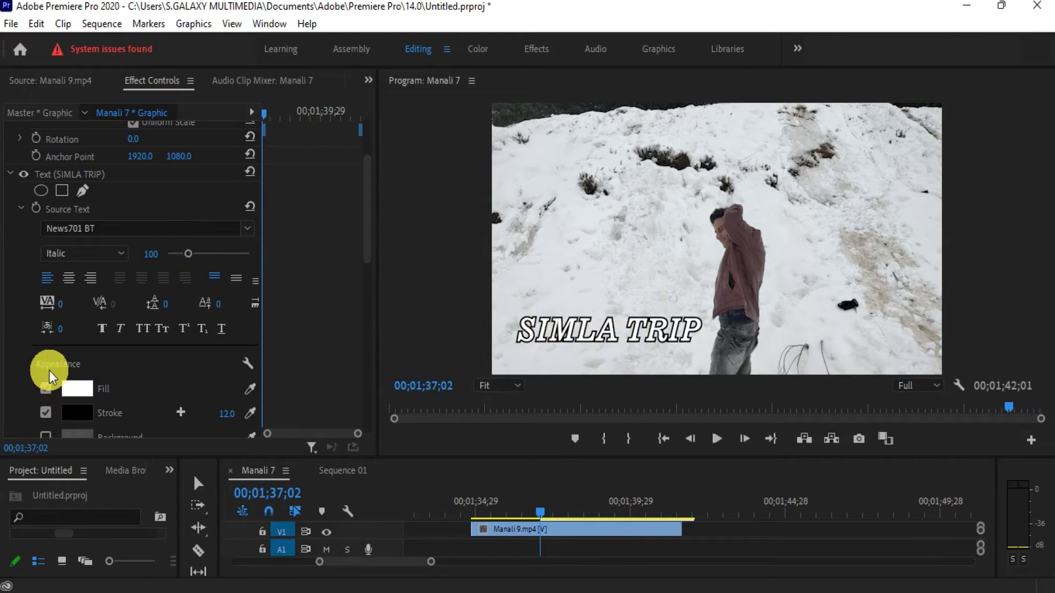
Set the fill colour of the SIMLA TRIP text to pure red, FF0000
left_click_drag(367, 240, 367, 267)
left_click(77, 320)
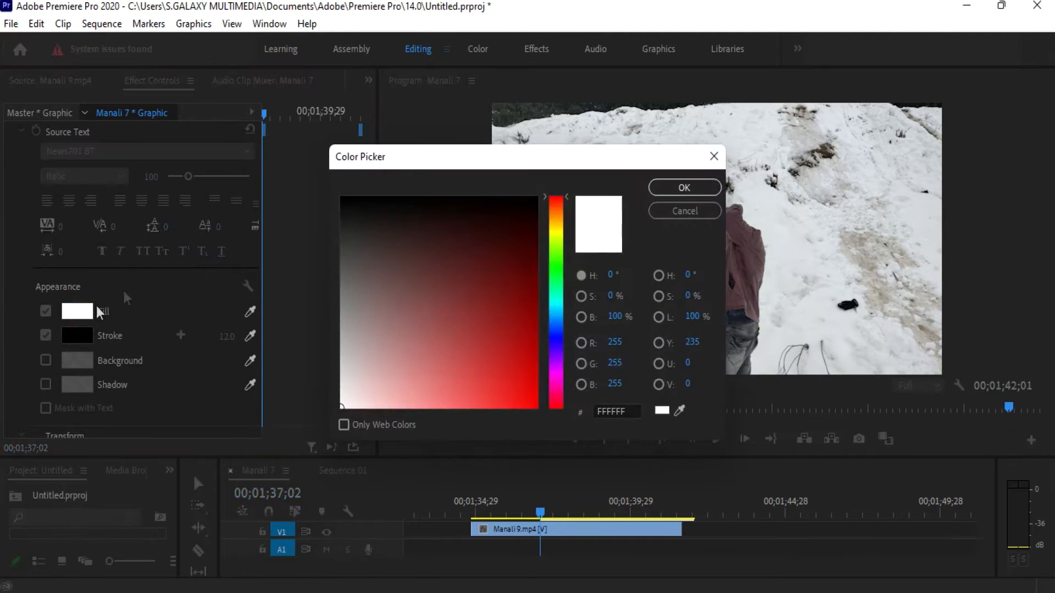
left_click_drag(454, 170, 254, 148)
left_click(294, 317)
left_click_drag(294, 317, 375, 446)
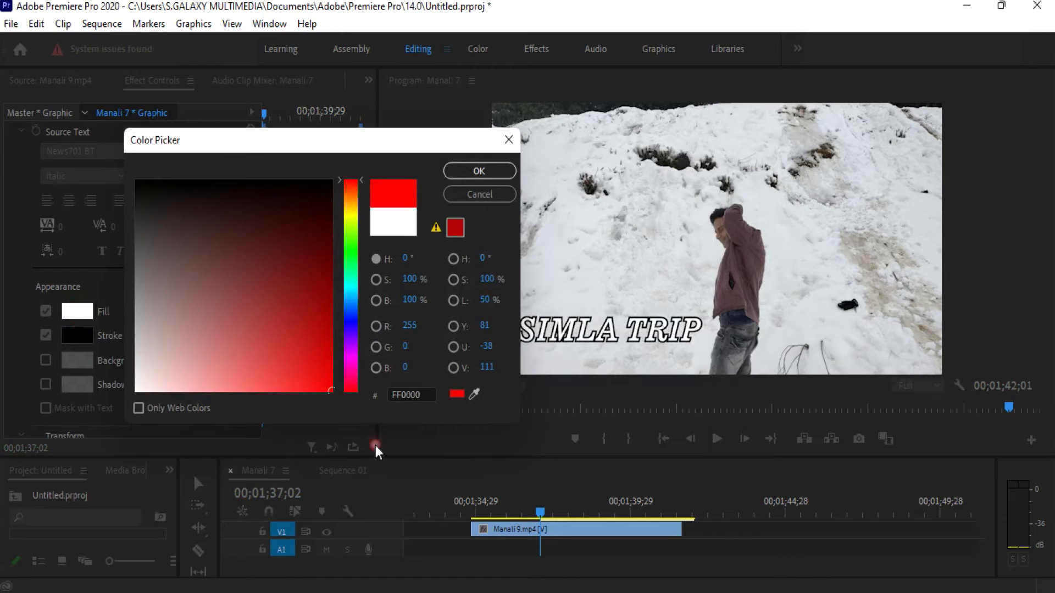
left_click(479, 170)
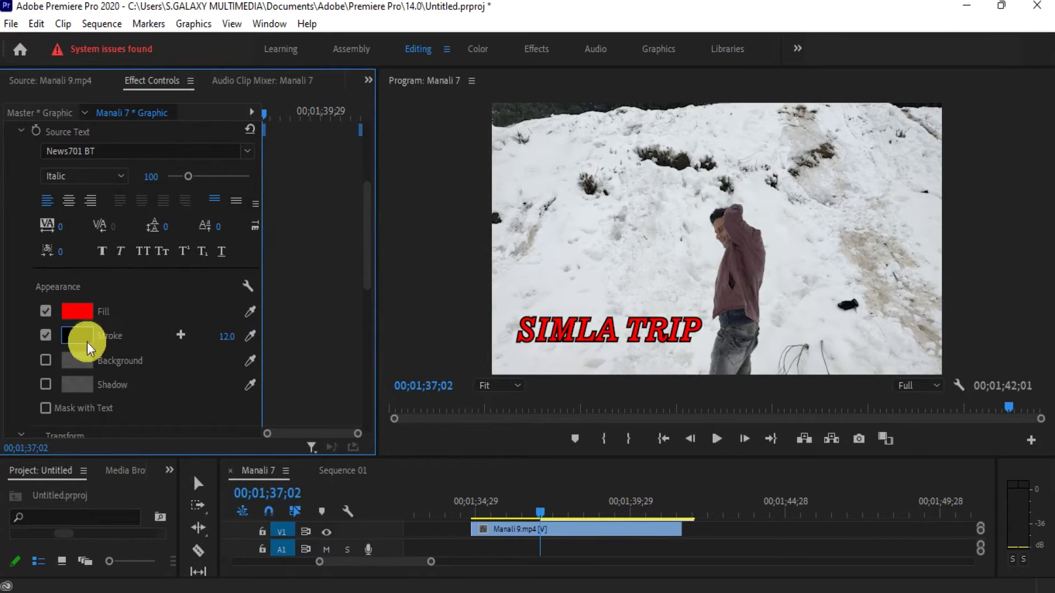
Give the SIMLA TRIP text a white stroke with a width of 10
left_click(82, 336)
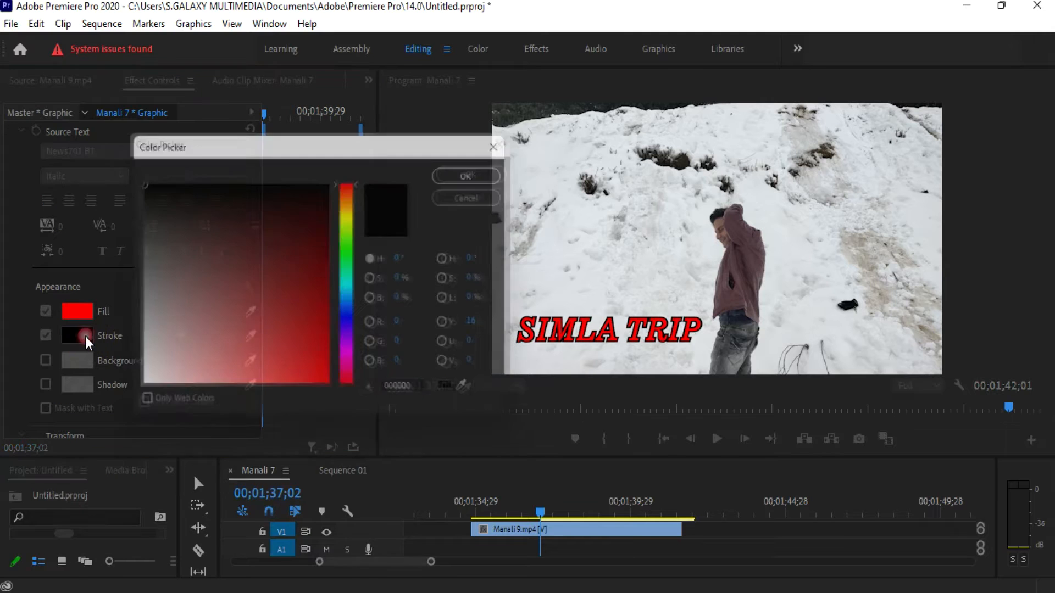
left_click(137, 390)
left_click(490, 173)
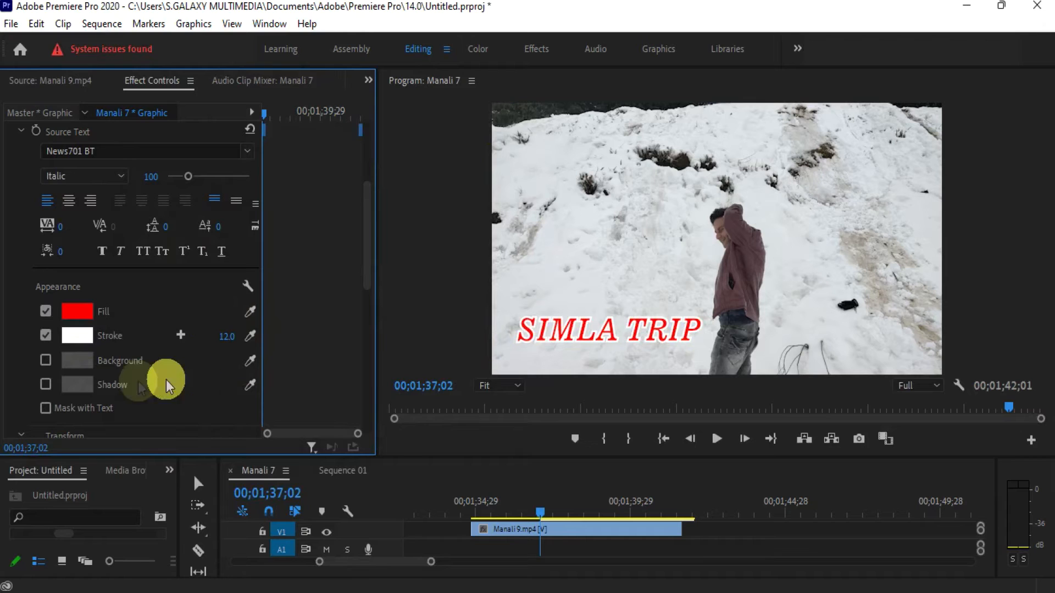
left_click_drag(226, 336, 224, 336)
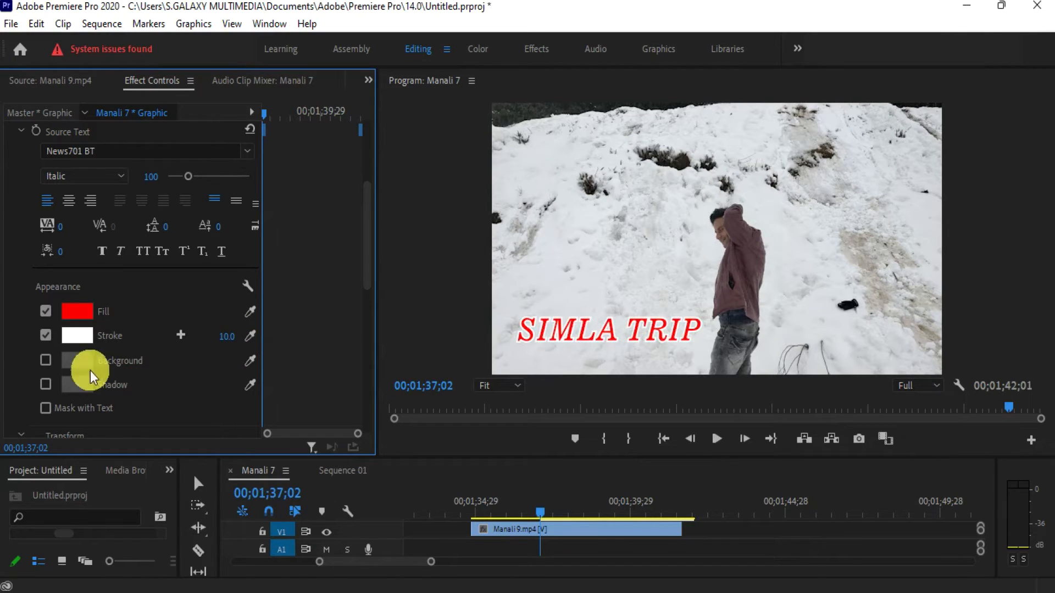
Turn on a background behind the SIMLA TRIP text and colour it teal, 037B63
left_click(45, 360)
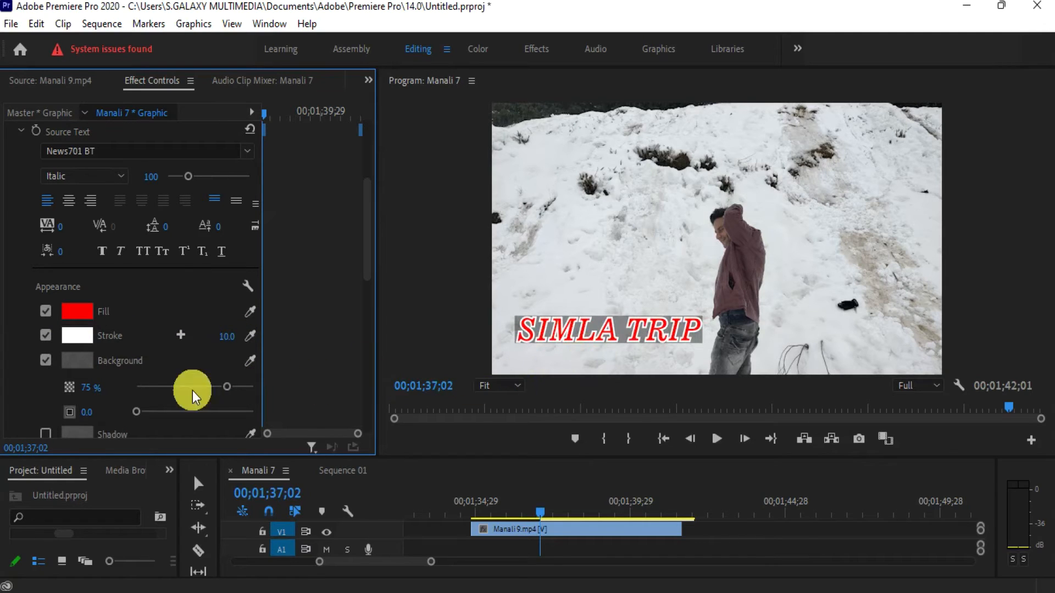
left_click(88, 360)
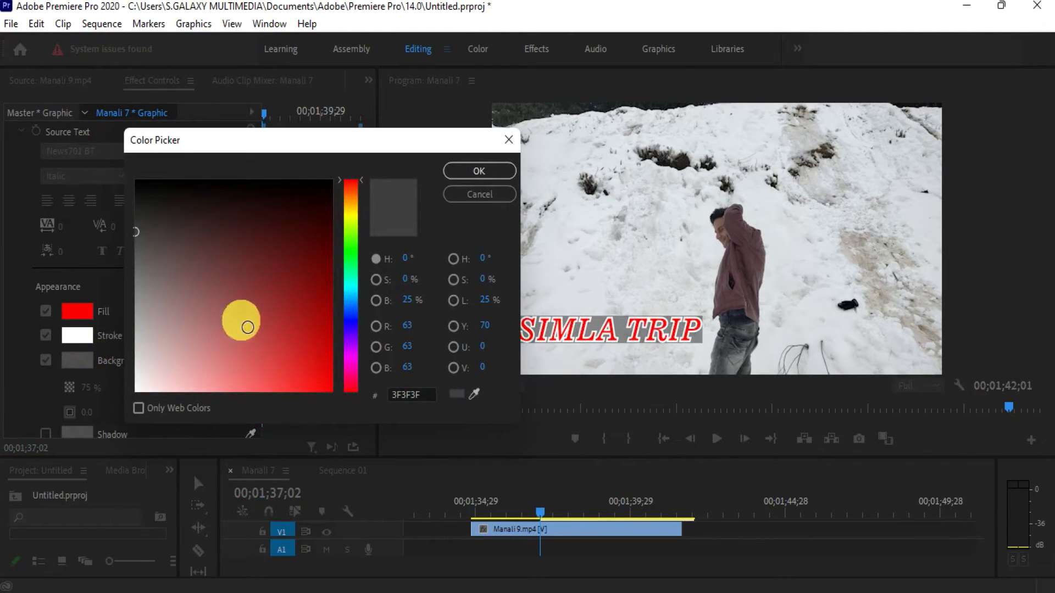
left_click(327, 288)
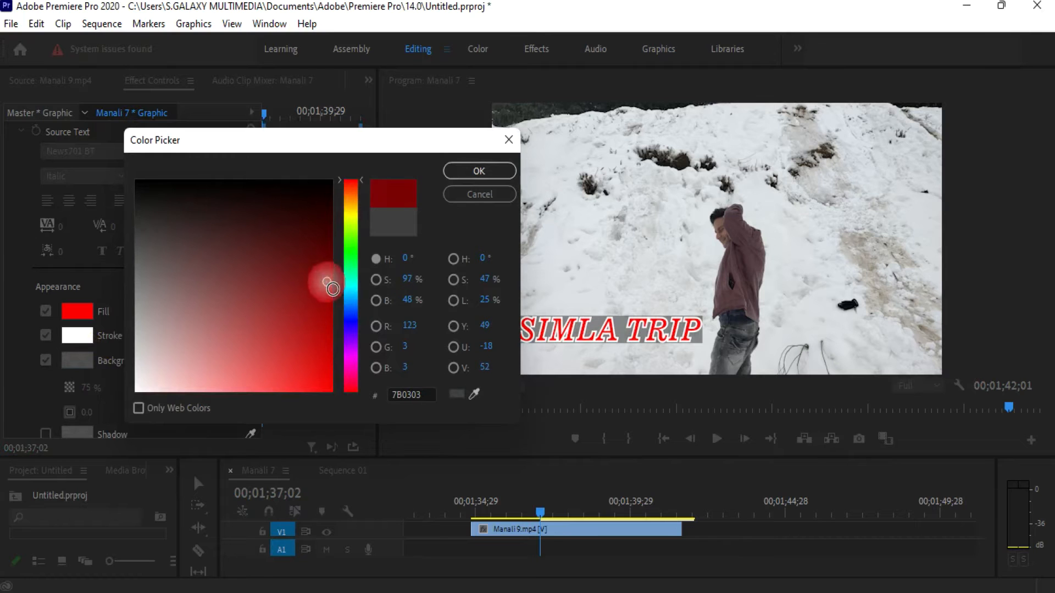
left_click(349, 280)
left_click(479, 171)
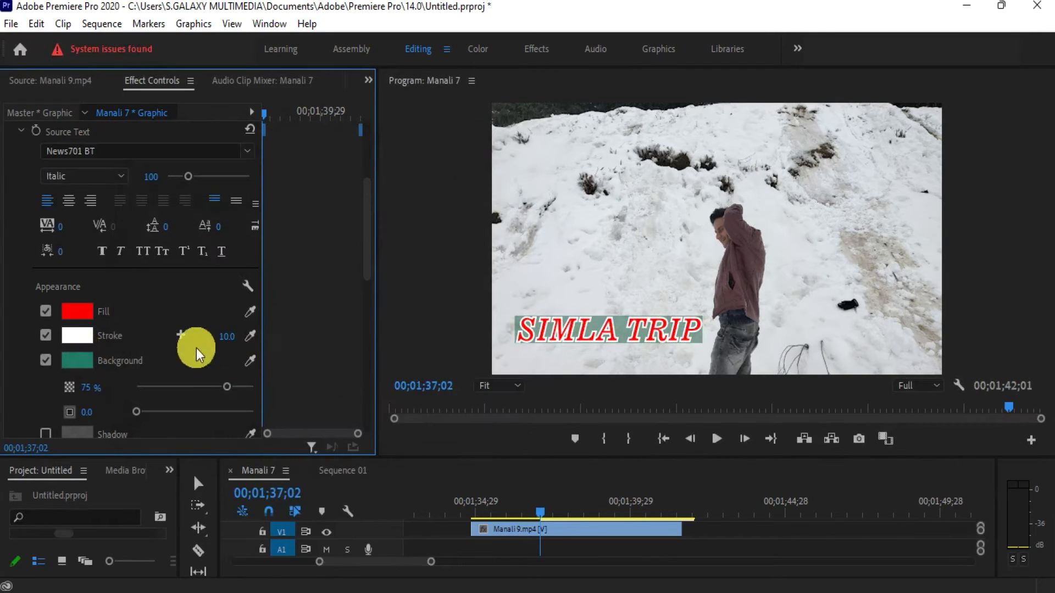
Recolour the SIMLA TRIP text background green, 037B11, and switch the background off
left_click(87, 364)
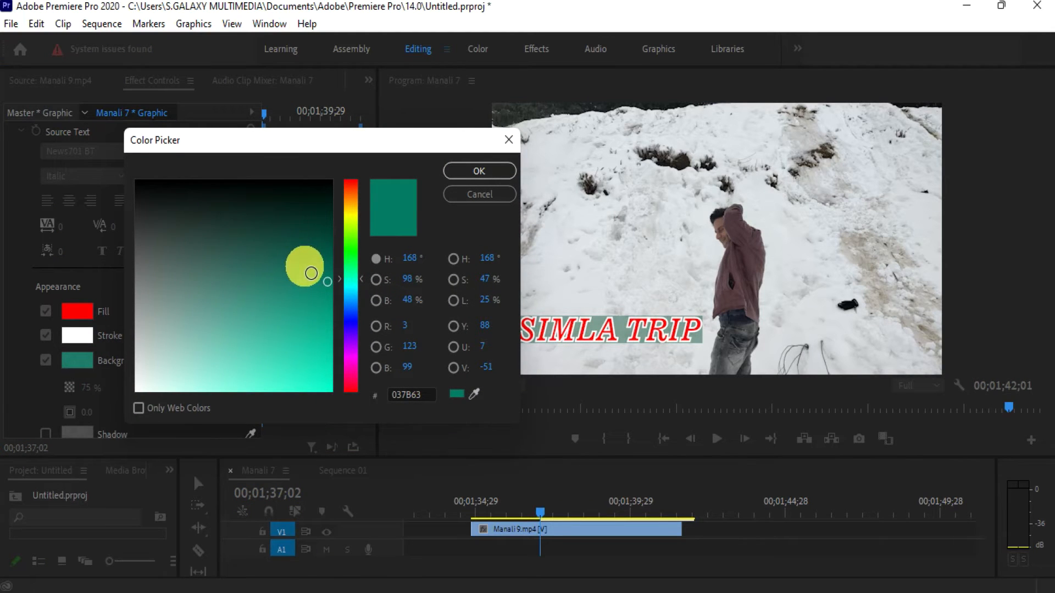
left_click(355, 259)
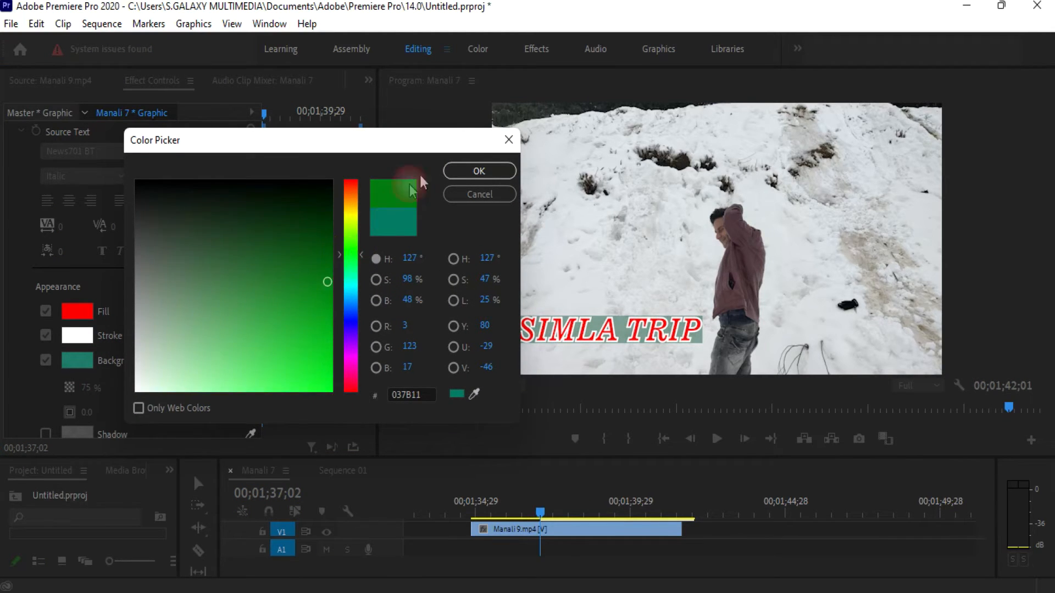
left_click(464, 170)
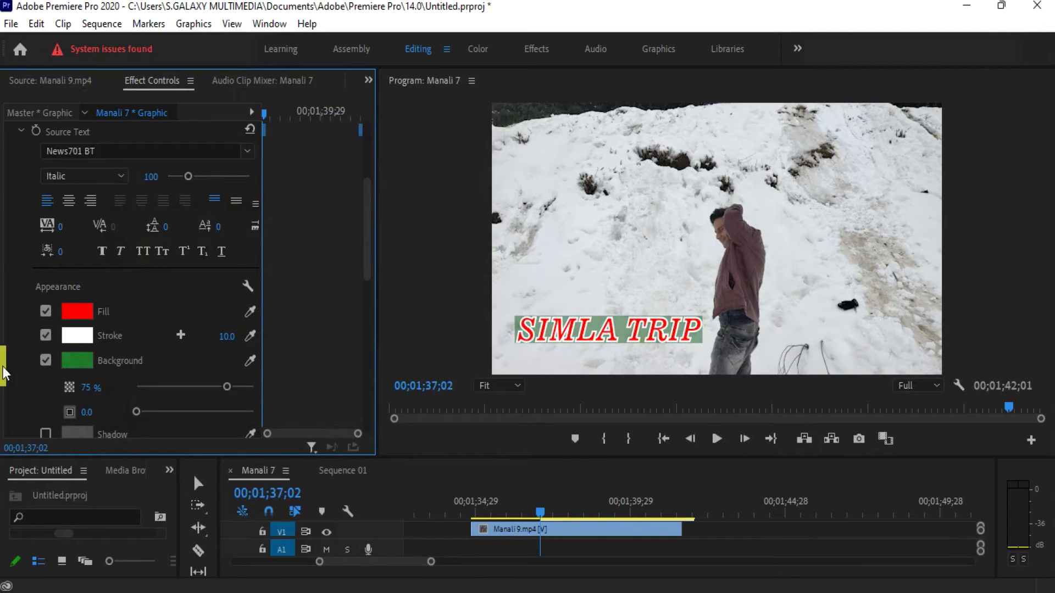
left_click(45, 359)
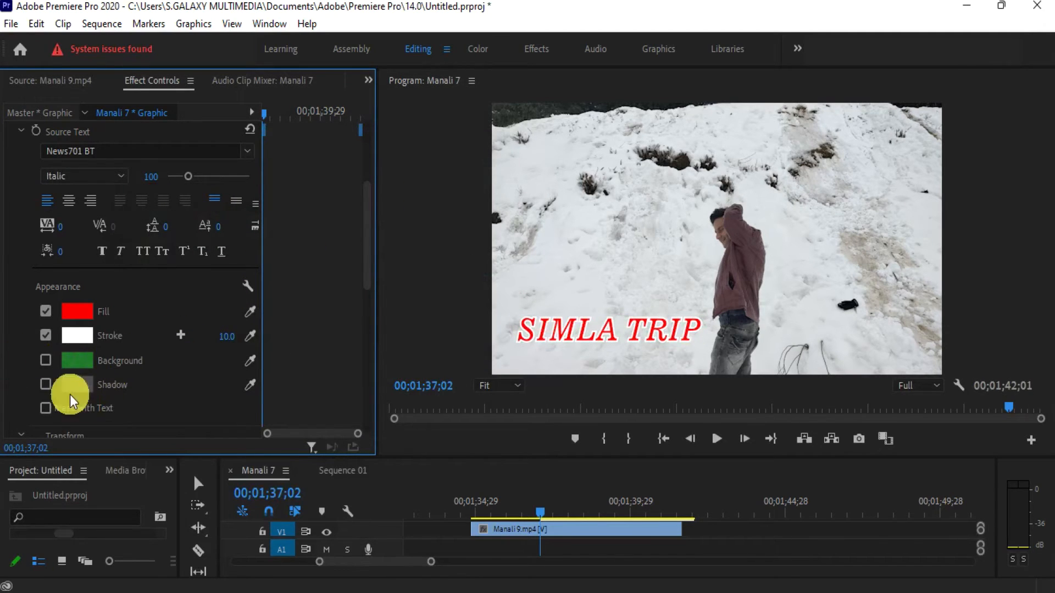
Make the SIMLA TRIP text Bold and add a shadow with 94% opacity, distance 13.2 and blur 67
left_click(232, 160)
left_click(287, 211)
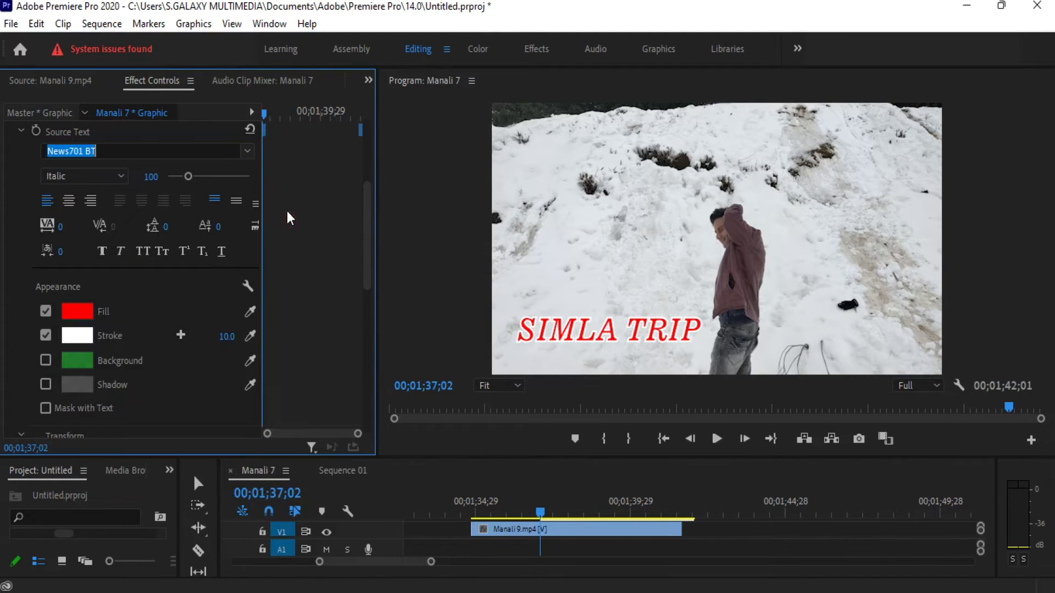
left_click(45, 383)
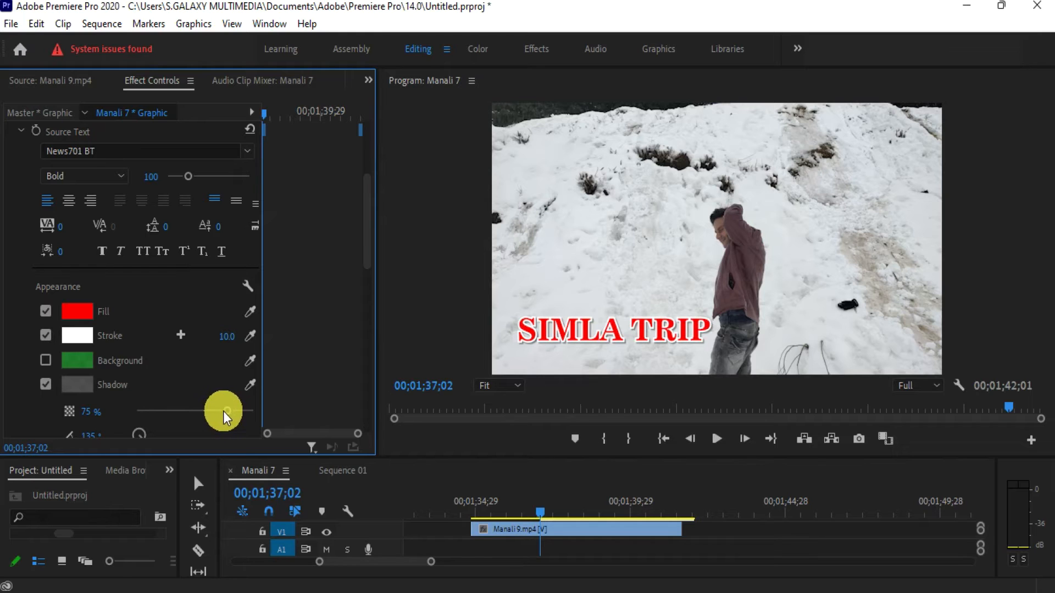
left_click_drag(367, 272, 364, 321)
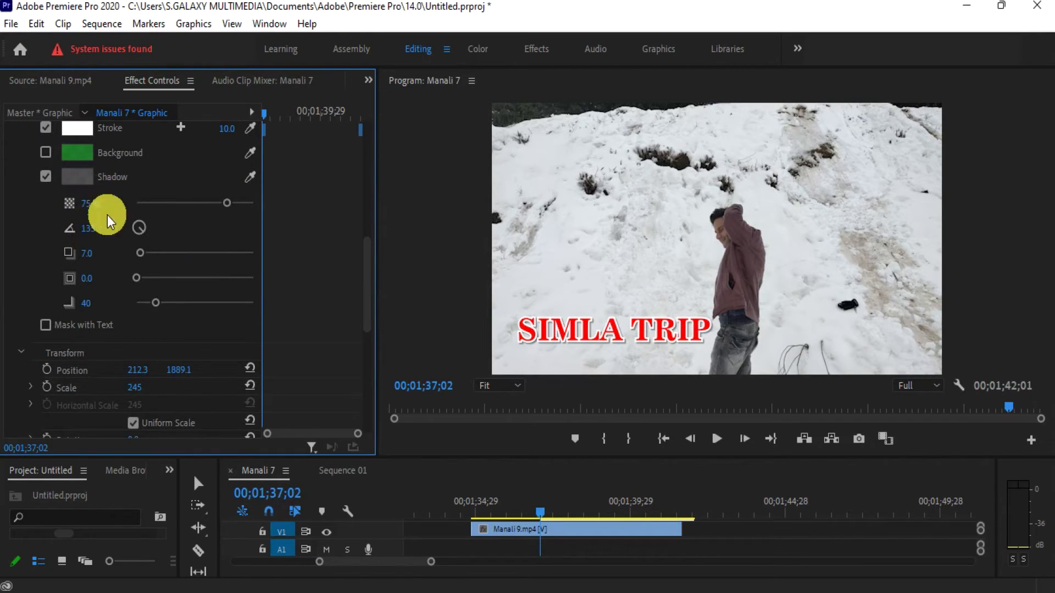
mouse_move(227, 203)
left_mouse_down()
mouse_move(105, 208)
mouse_move(245, 203)
left_mouse_up()
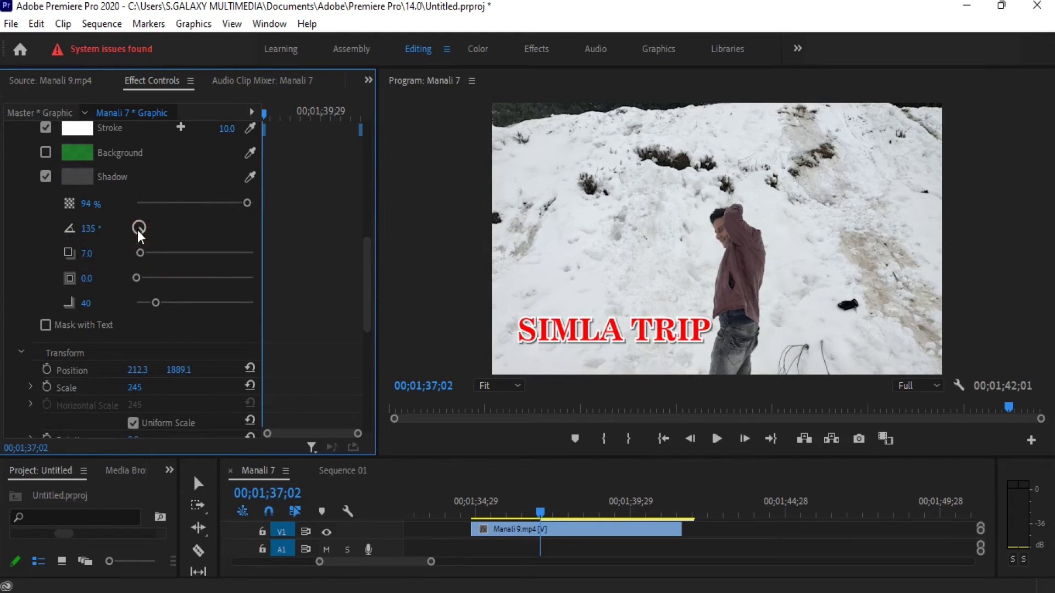
left_click_drag(145, 254, 144, 256)
left_click_drag(157, 253, 167, 302)
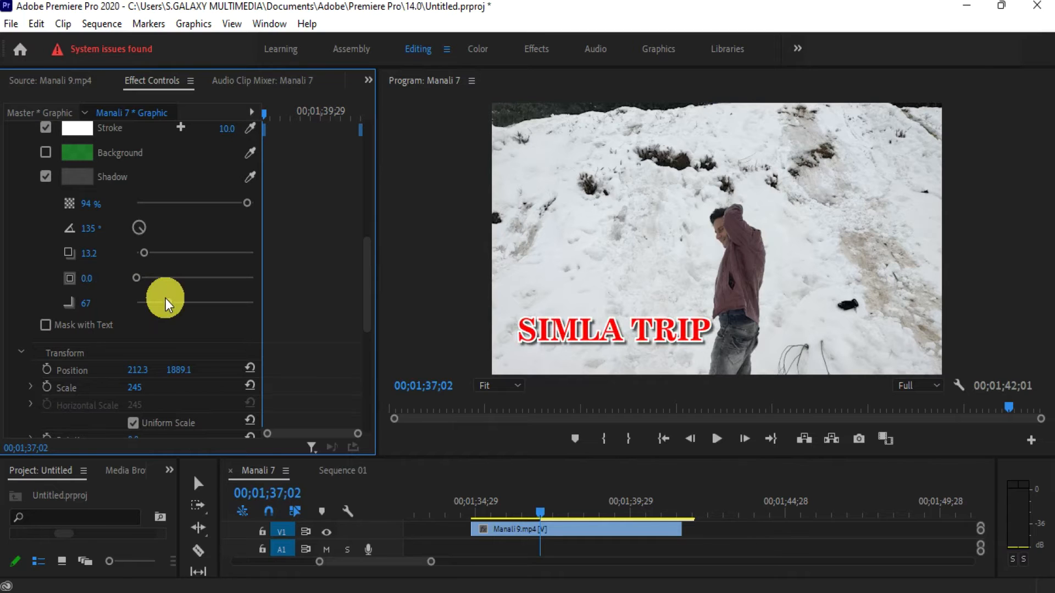
Try Mask with Text on the SIMLA TRIP title and turn it off again
left_click(51, 323)
left_click(45, 324)
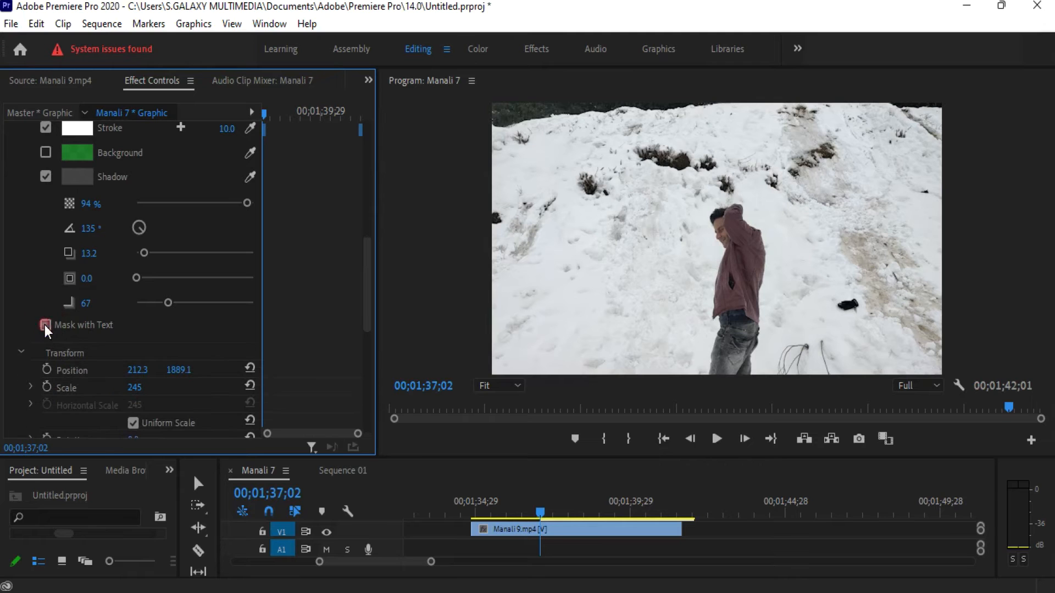
left_click_drag(364, 246, 338, 154)
left_click(40, 228)
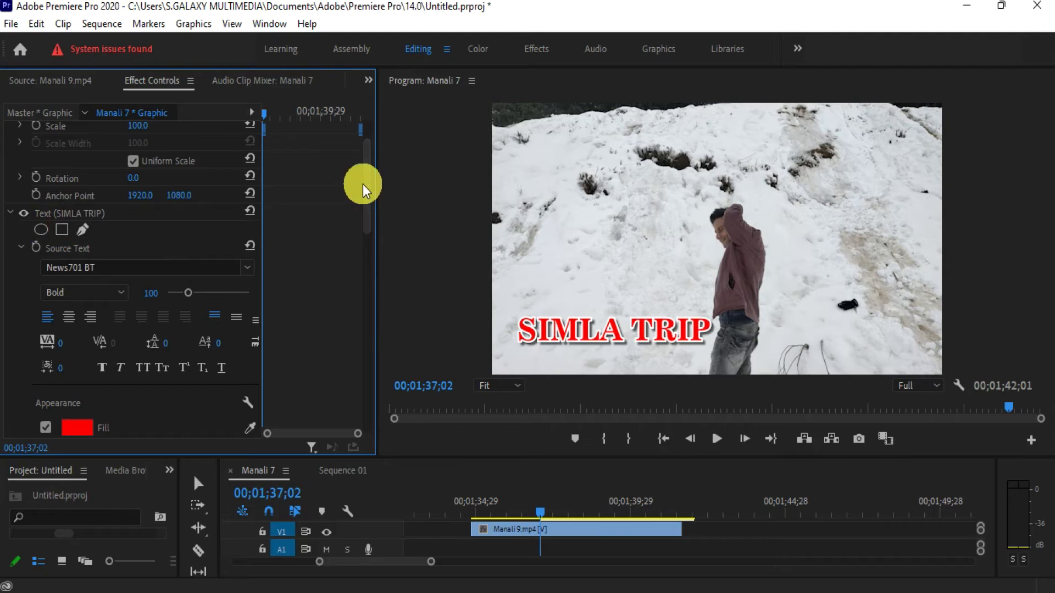
Try another News701 BT font style on the SIMLA TRIP text and return it to Bold
scroll(363, 183, "up", 2)
left_click_drag(364, 188, 362, 210)
left_click(167, 276)
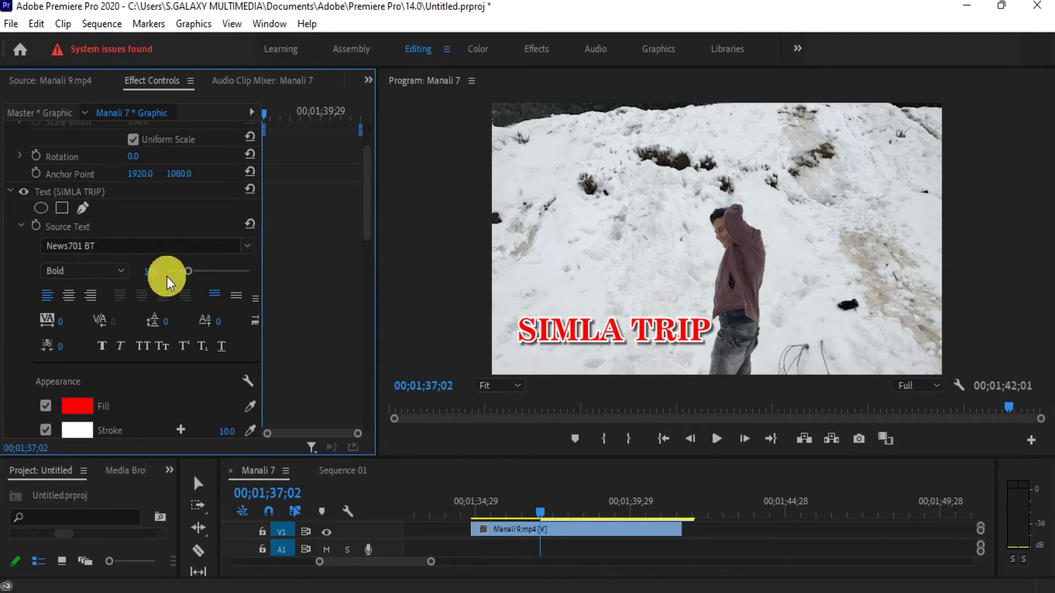
left_click(119, 271)
left_click(97, 289)
left_click(110, 271)
left_click(91, 304)
Try font size 206 with centre and right alignment on the SIMLA TRIP text, returning it to left alignment
left_click_drag(186, 266, 209, 265)
left_click(73, 293)
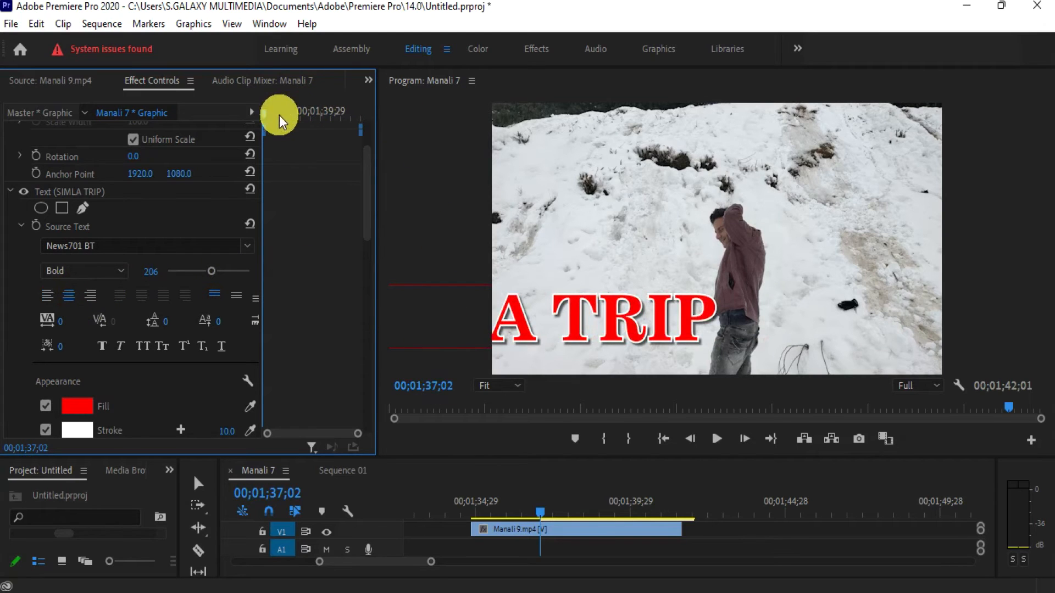
left_click_drag(265, 114, 222, 151)
left_click(89, 299)
left_click(47, 295)
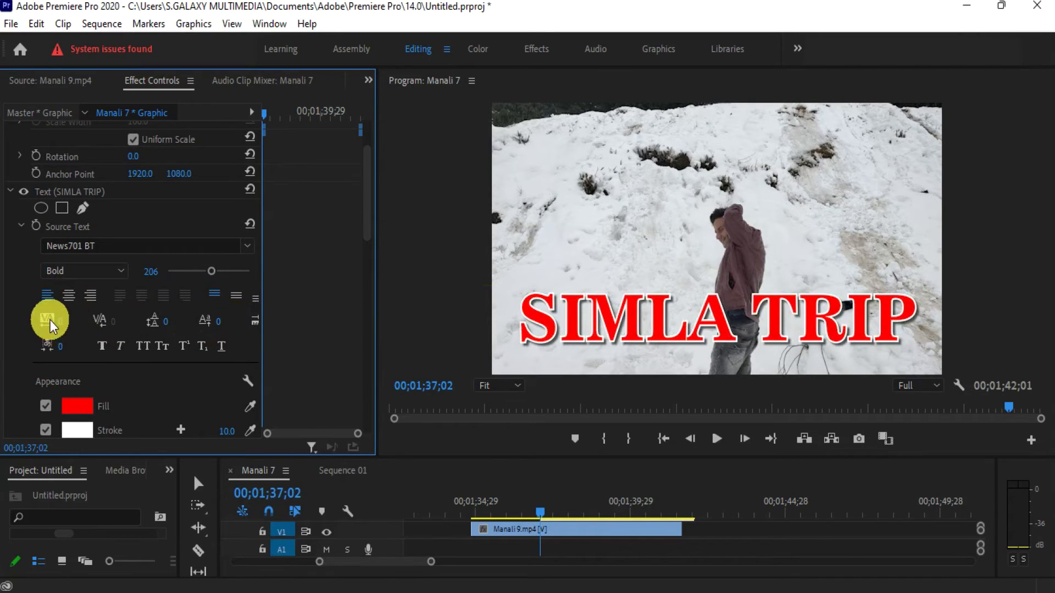
Set the SIMLA TRIP text's font size to 139 and its tracking to 100
mouse_move(47, 319)
left_mouse_down()
mouse_move(407, 319)
mouse_move(133, 319)
left_mouse_up()
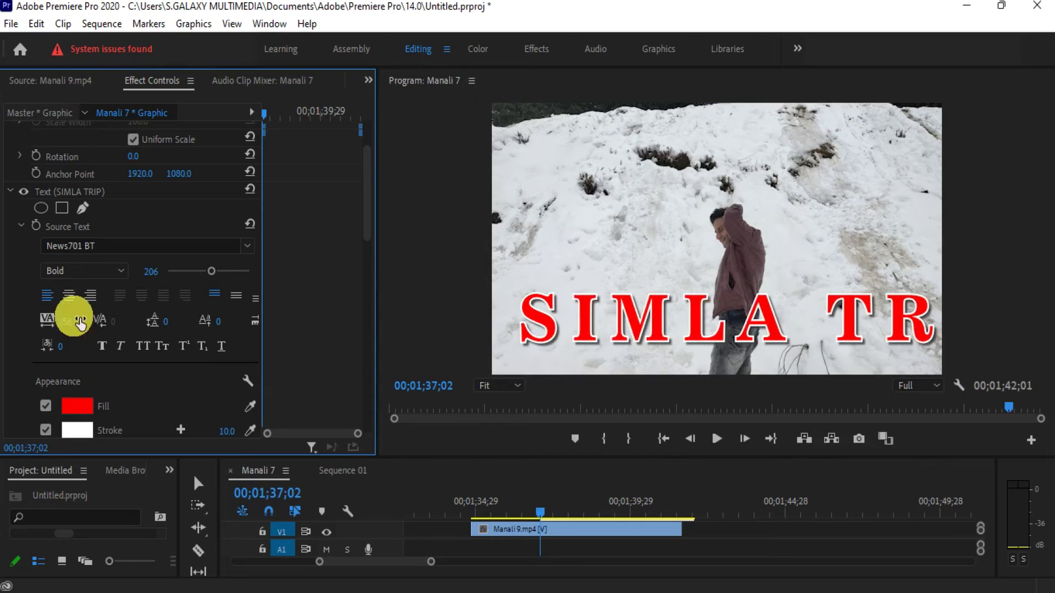
left_click_drag(208, 273, 192, 271)
left_click_drag(65, 321, 68, 321)
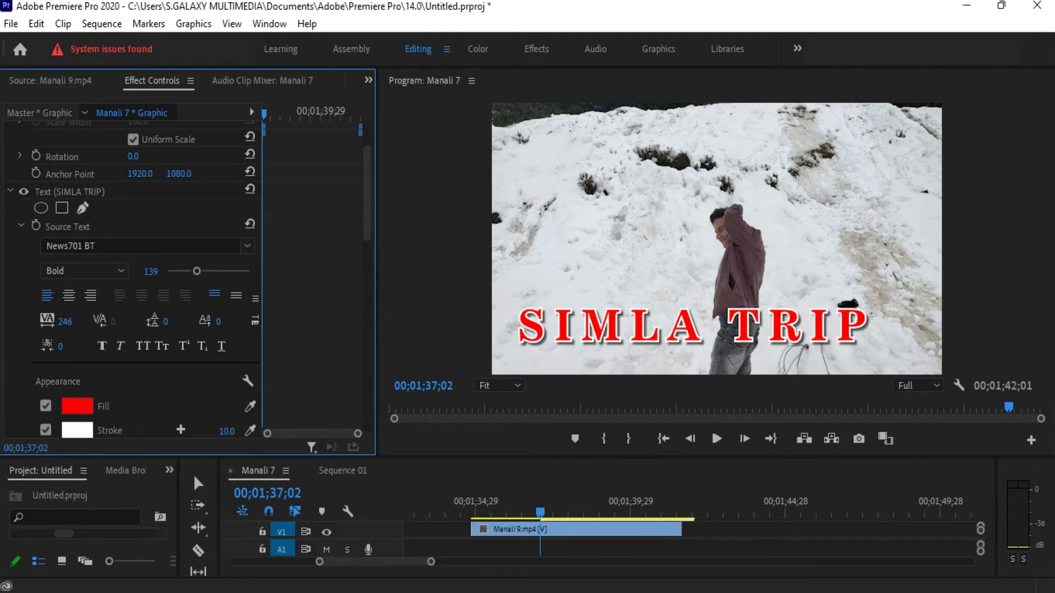
left_click_drag(65, 321, 81, 321)
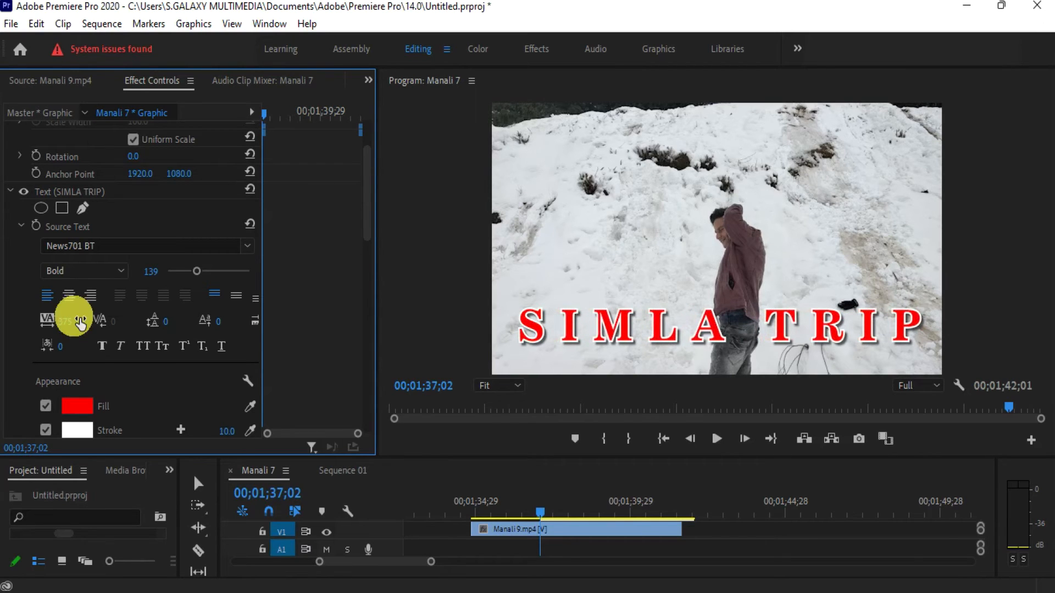
type("100")
left_click(305, 334)
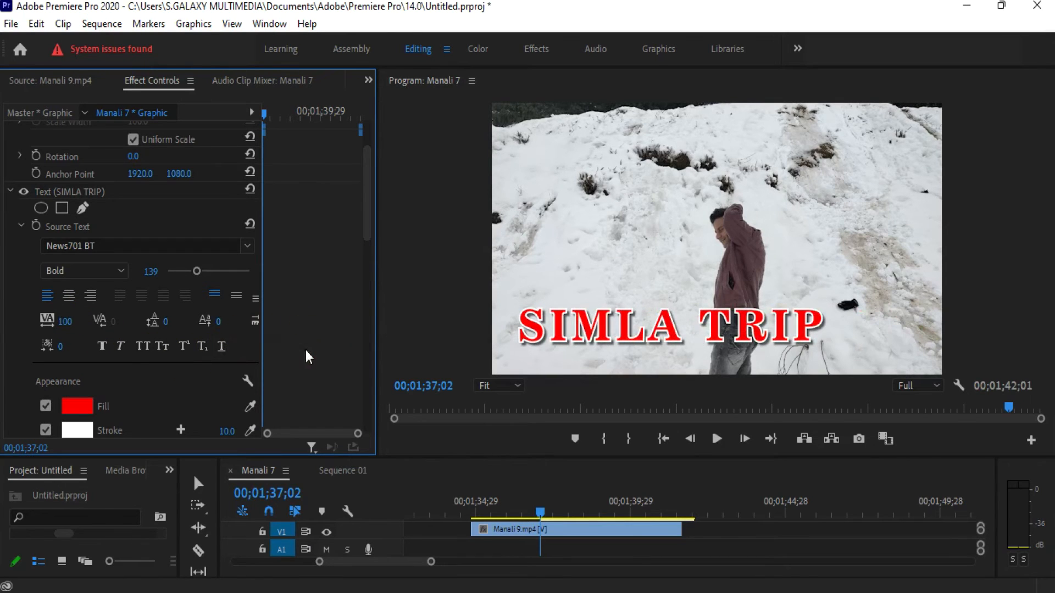
Try faux italic, small caps, superscript, subscript and underline on the SIMLA TRIP text
left_click_drag(170, 322, 258, 322)
left_click_drag(110, 322, 156, 322)
left_click(124, 343)
left_click(159, 345)
left_click(189, 347)
left_click(204, 346)
left_click(222, 345)
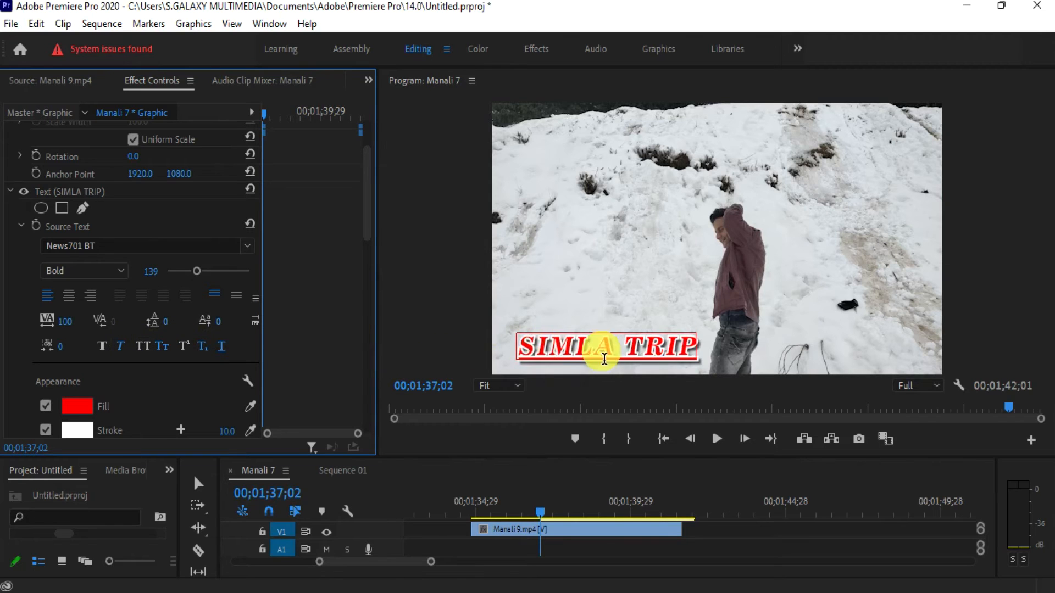
Try faux bold on the SIMLA TRIP text, then clear it together with the italic, subscript and underline formatting
left_click(103, 345)
left_click(120, 344)
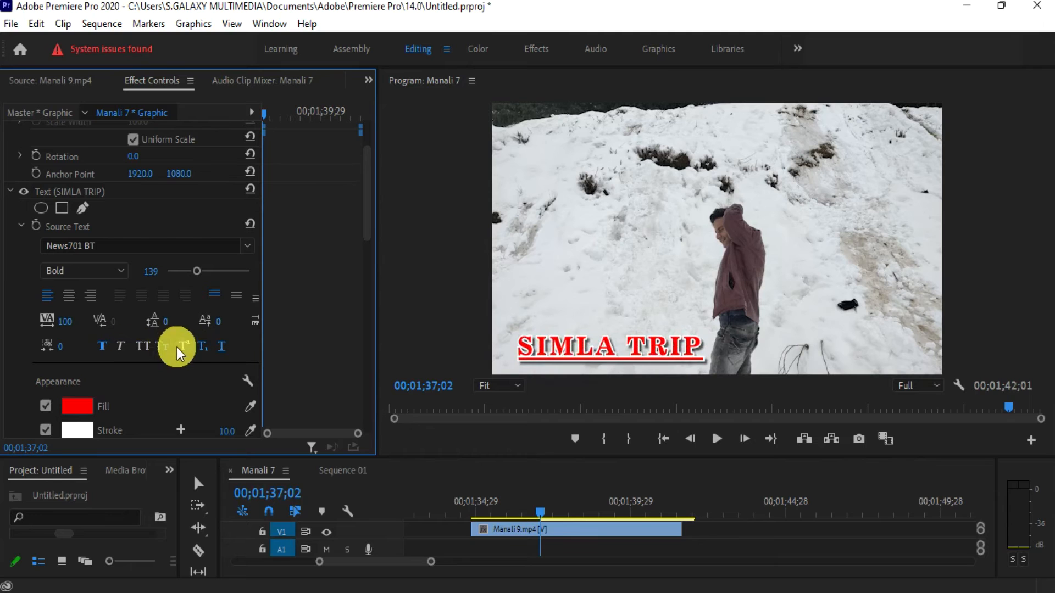
left_click(203, 345)
left_click(220, 346)
left_click(120, 350)
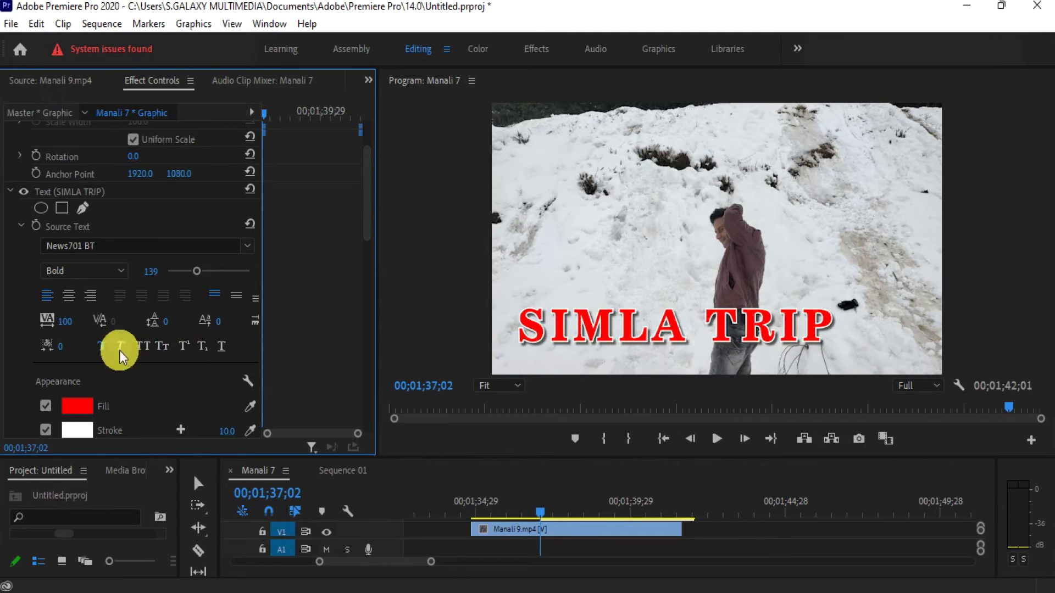
left_click(100, 347)
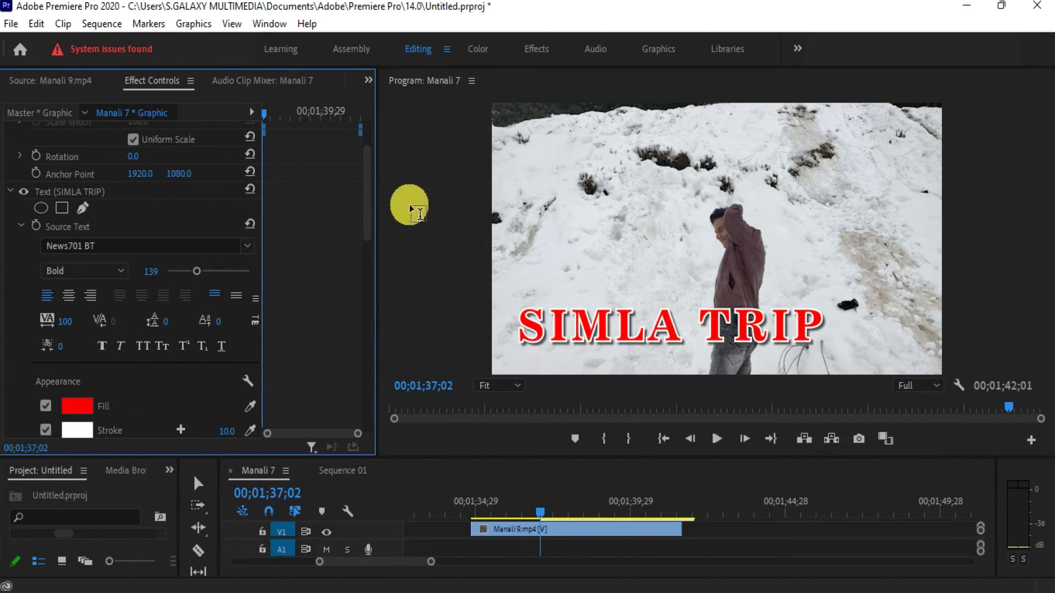
Review the title graphic's Vector Motion, Transform, Motion, Opacity and Time Remapping properties
left_click_drag(368, 203, 349, 171)
left_click(345, 139)
left_click_drag(366, 182, 362, 382)
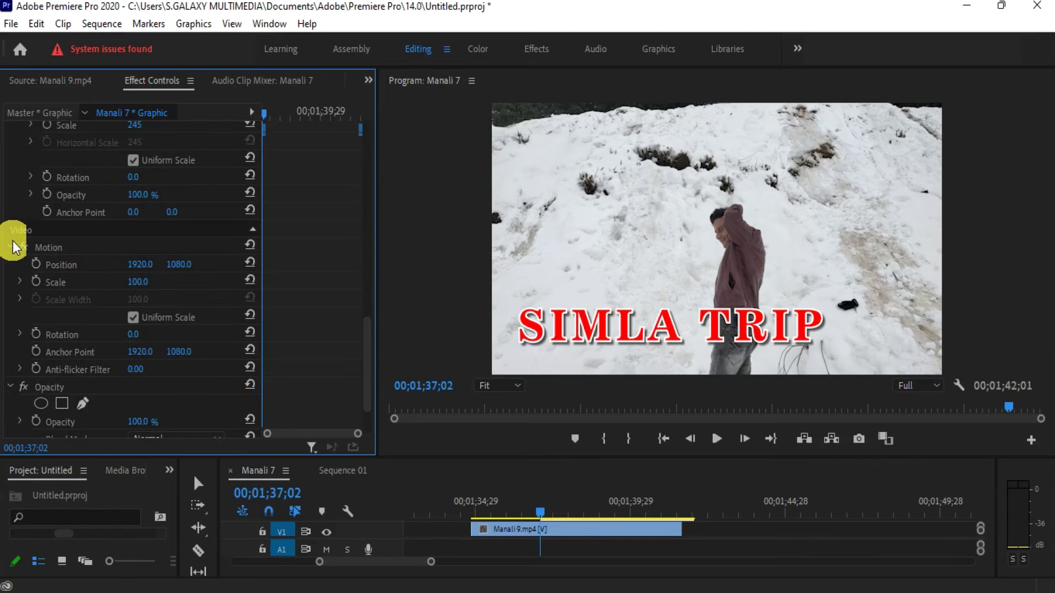
left_click_drag(366, 357, 350, 149)
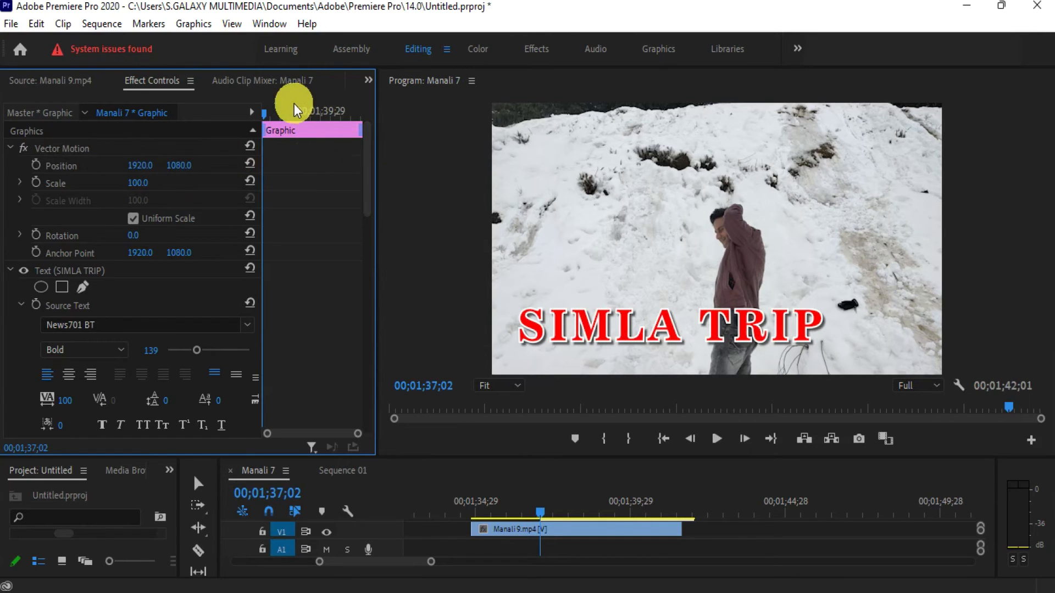
left_click_drag(362, 171, 353, 413)
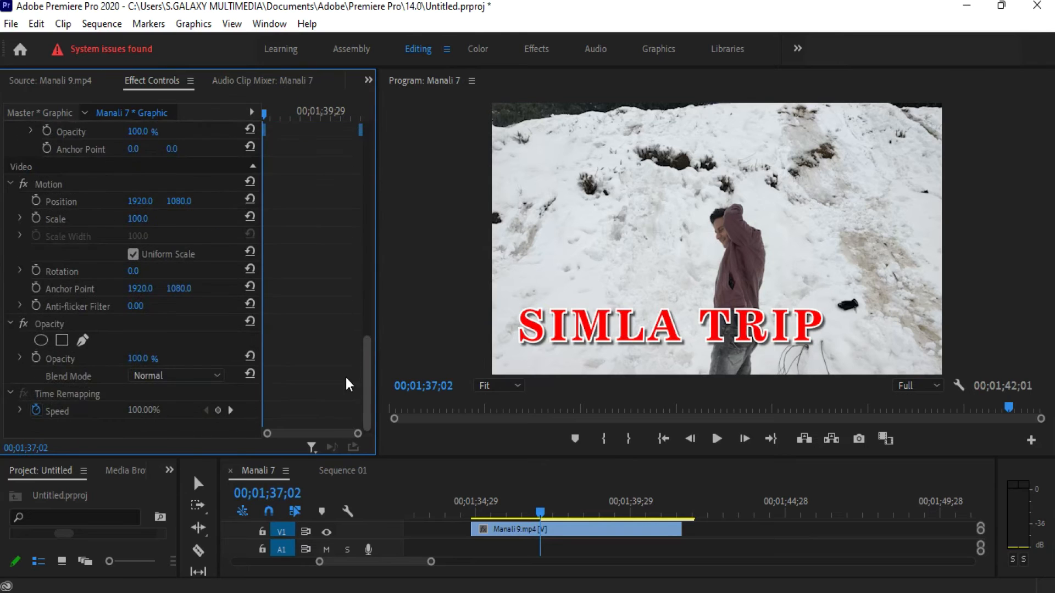
scroll(345, 377, "up", 10)
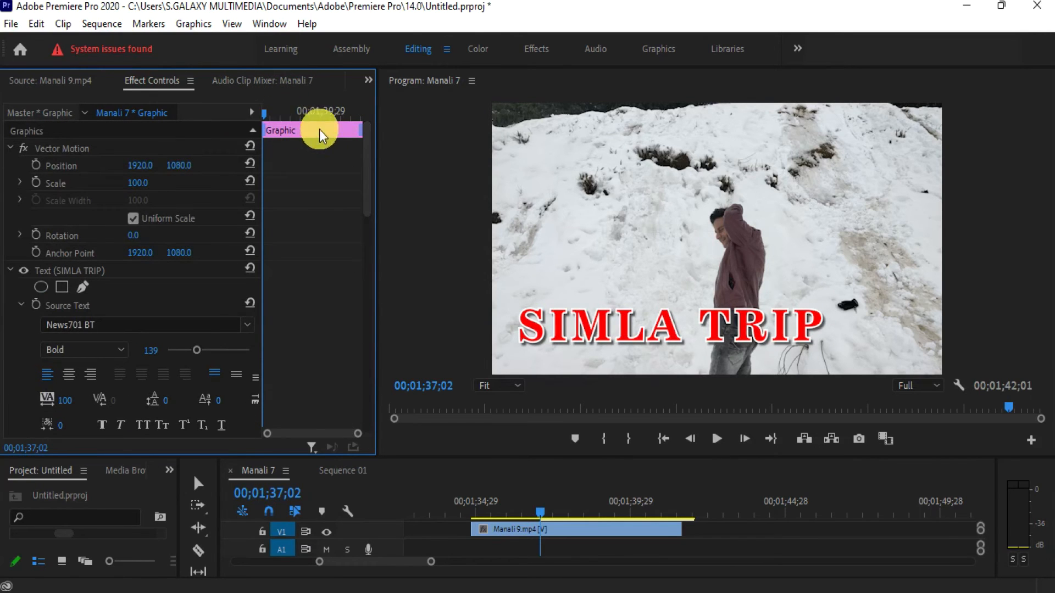
Move the playhead to 00;01;38;09 and bring up the SIMLA TRIP source text settings
mouse_move(291, 116)
left_mouse_down()
mouse_move(279, 106)
mouse_move(288, 105)
left_mouse_up()
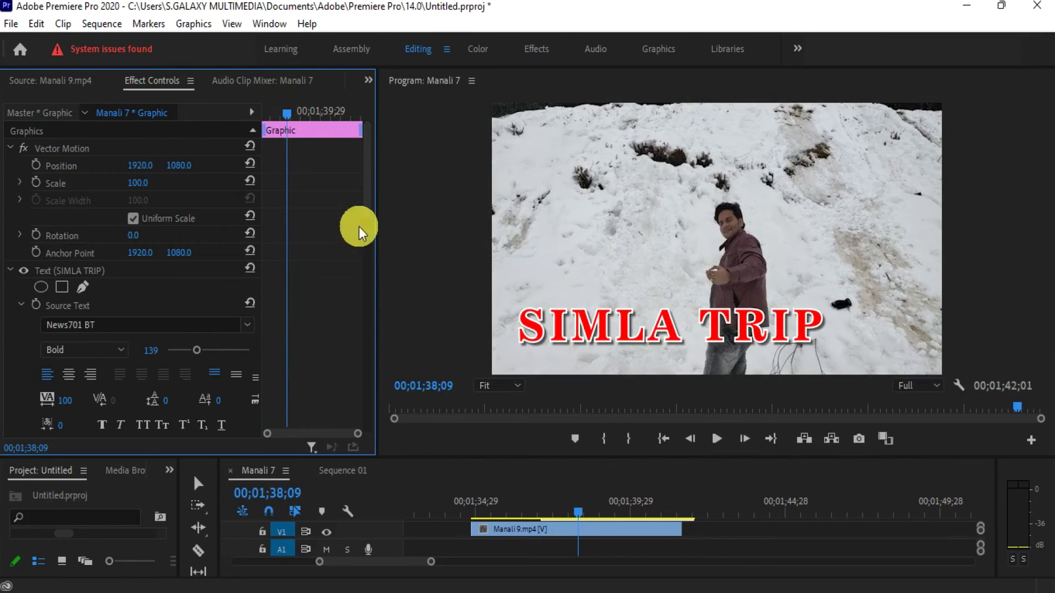
scroll(368, 217, "down", 2)
mouse_move(368, 220)
left_mouse_down()
mouse_move(369, 258)
mouse_move(365, 235)
left_mouse_up()
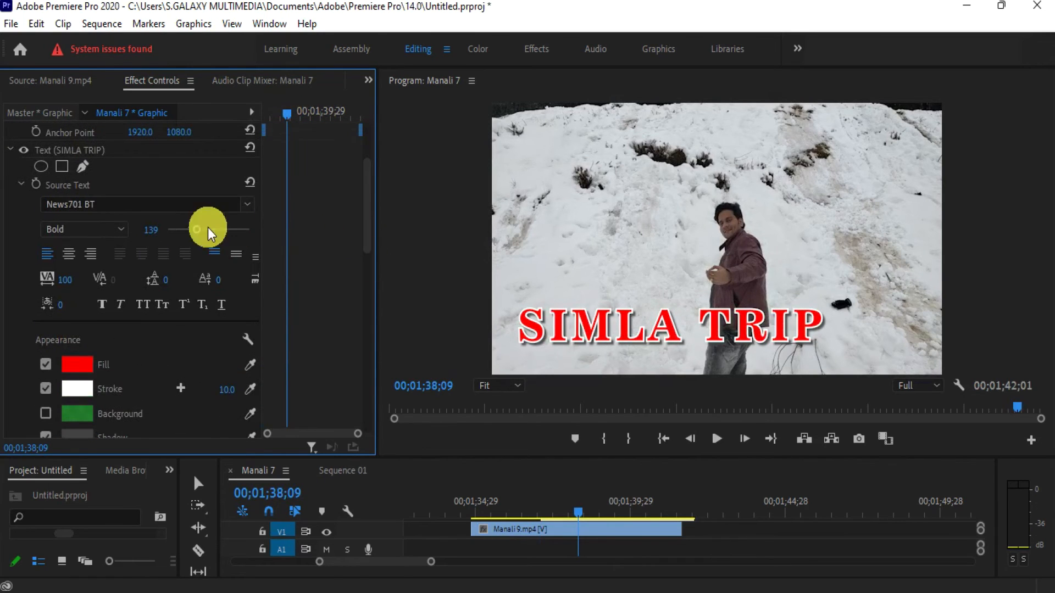
Try replacing the word SIMLA with V in the title, then undo the edit
left_click(608, 332)
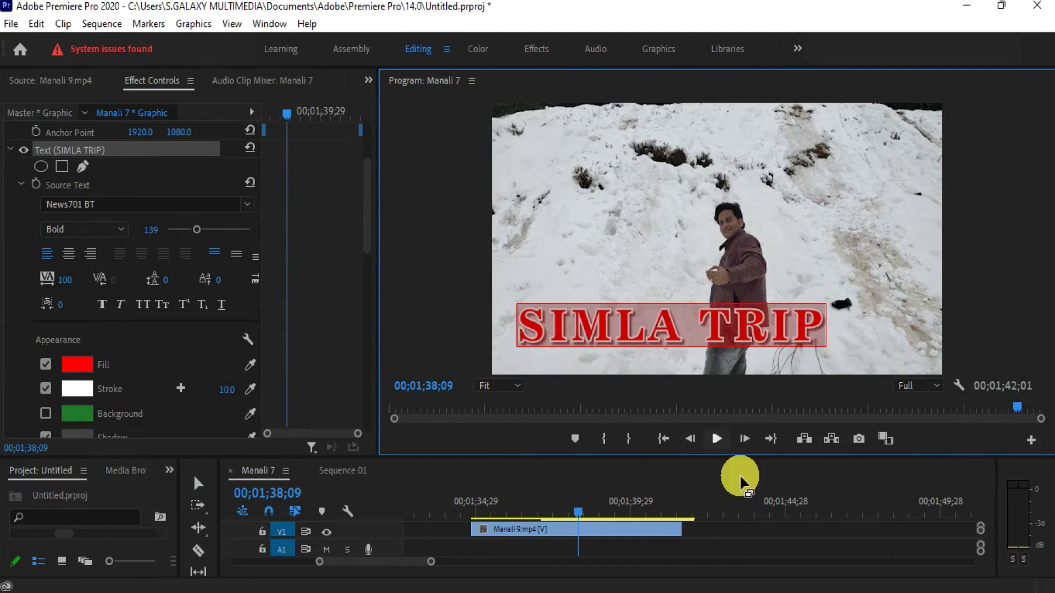
left_click(526, 260)
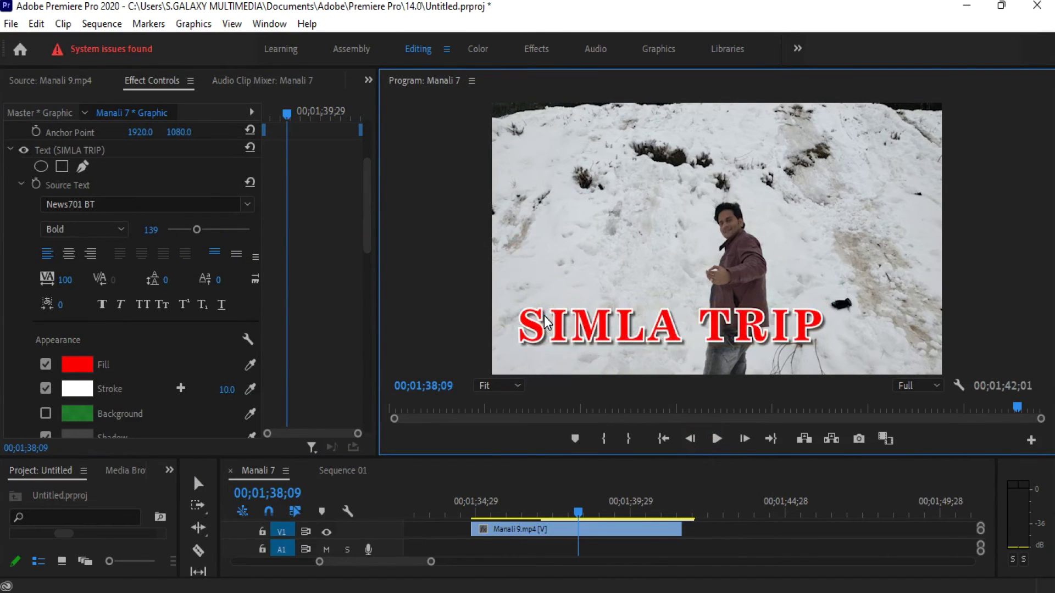
double_click(546, 340)
type("V")
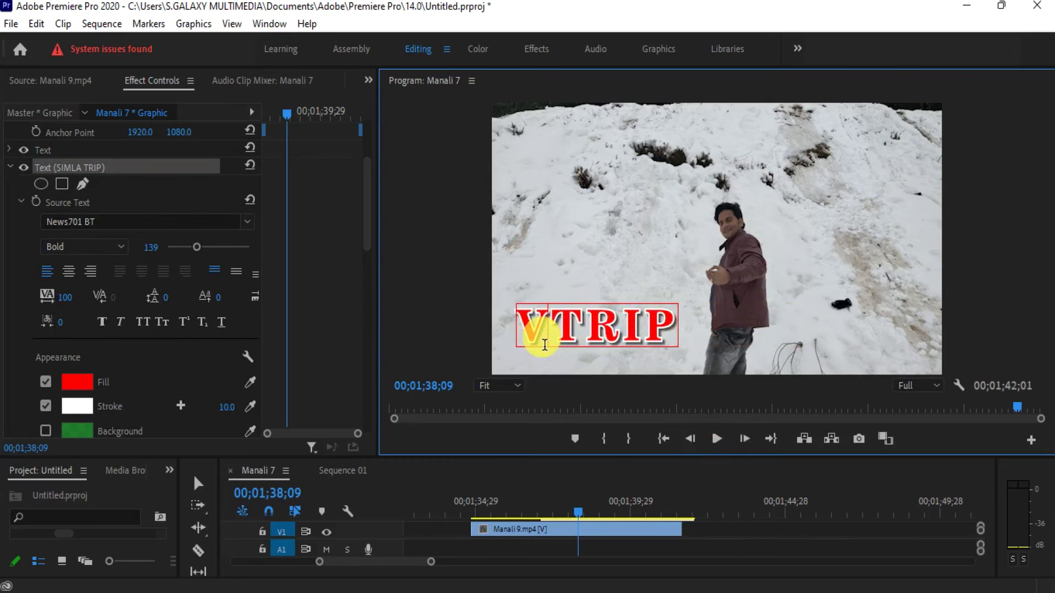
key("ctrl+z")
key("ctrl+z")
Try reducing only the word SIMLA in the title to font size 76
left_click(308, 309)
left_click(206, 248)
left_click_drag(194, 249, 181, 249)
left_click(447, 329)
left_click(580, 346)
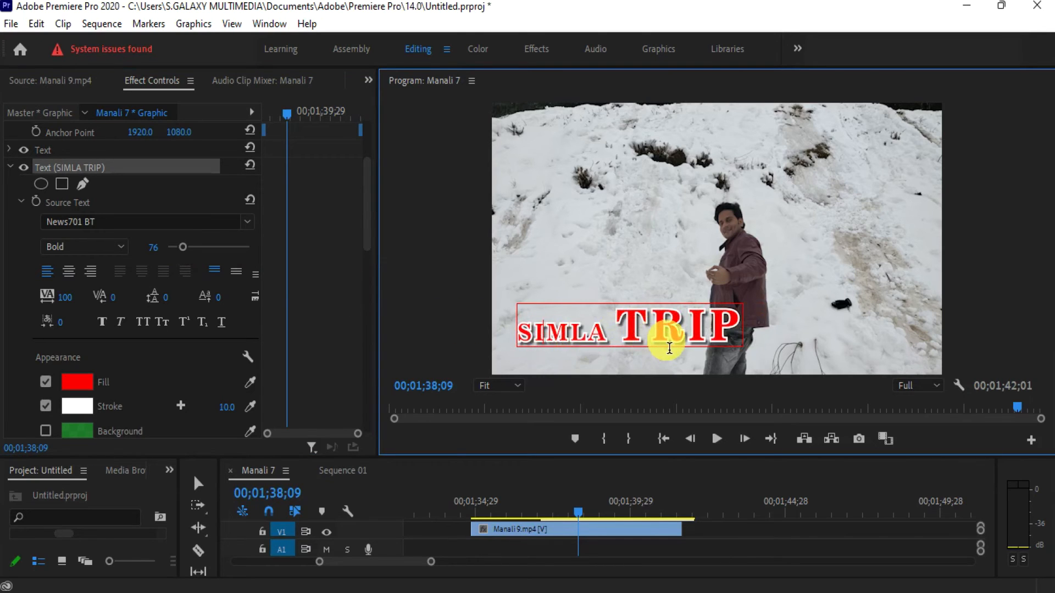
Try reducing only the word TRIP to font size 57, then undo the change
left_click_drag(669, 348, 844, 335)
left_click_drag(193, 246, 172, 249)
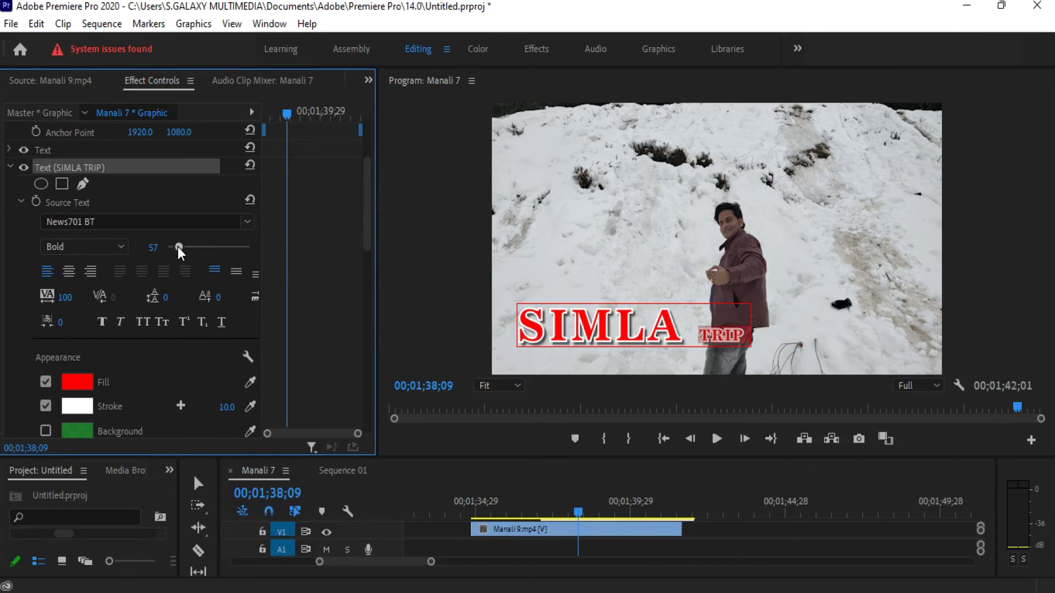
left_click(610, 325)
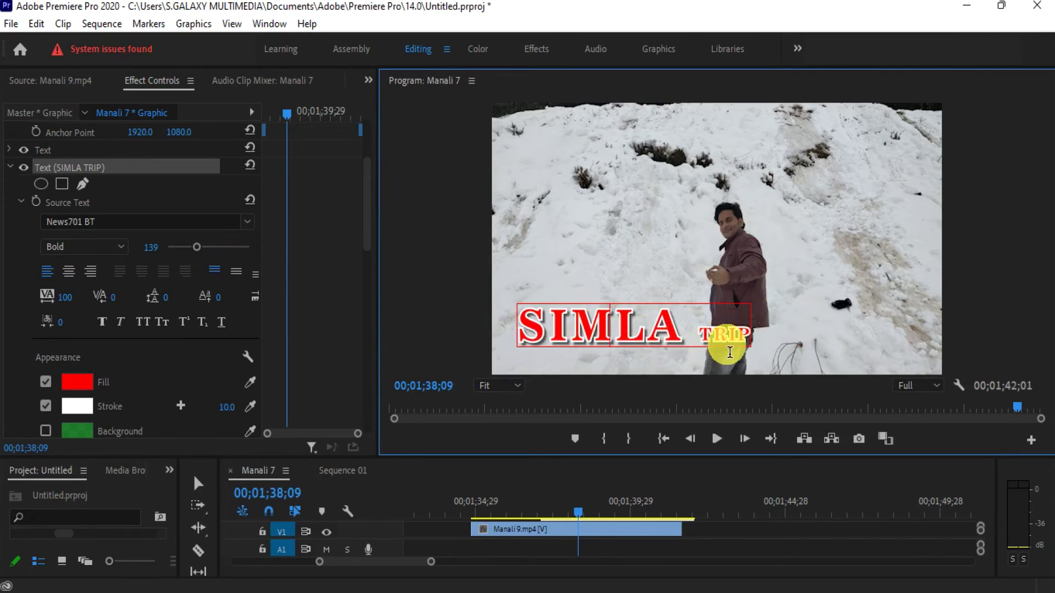
key("ctrl+z")
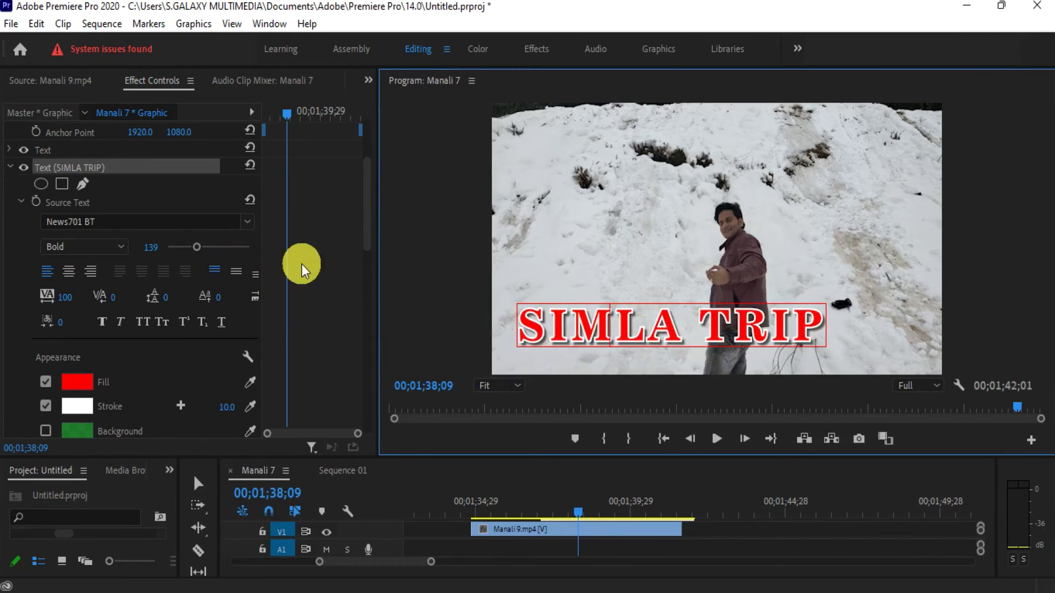
Set the font size of the whole SIMLA TRIP text to 79
left_click(590, 340)
key("ctrl+a")
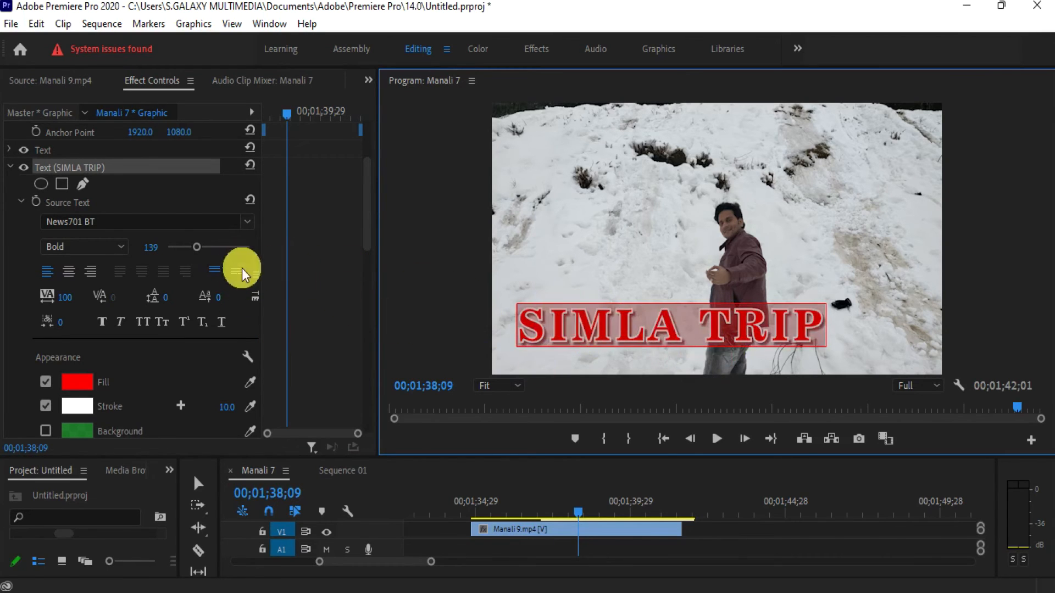
left_click_drag(193, 252, 181, 252)
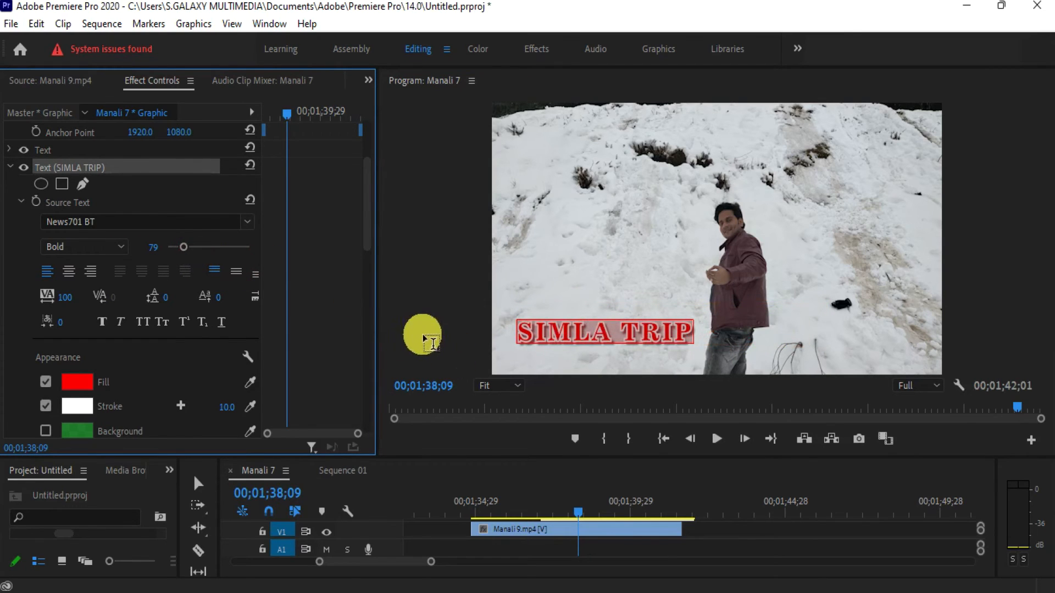
Enlarge the timeline area so the V2 track is visible and select the title's Graphic clip
left_click(746, 561)
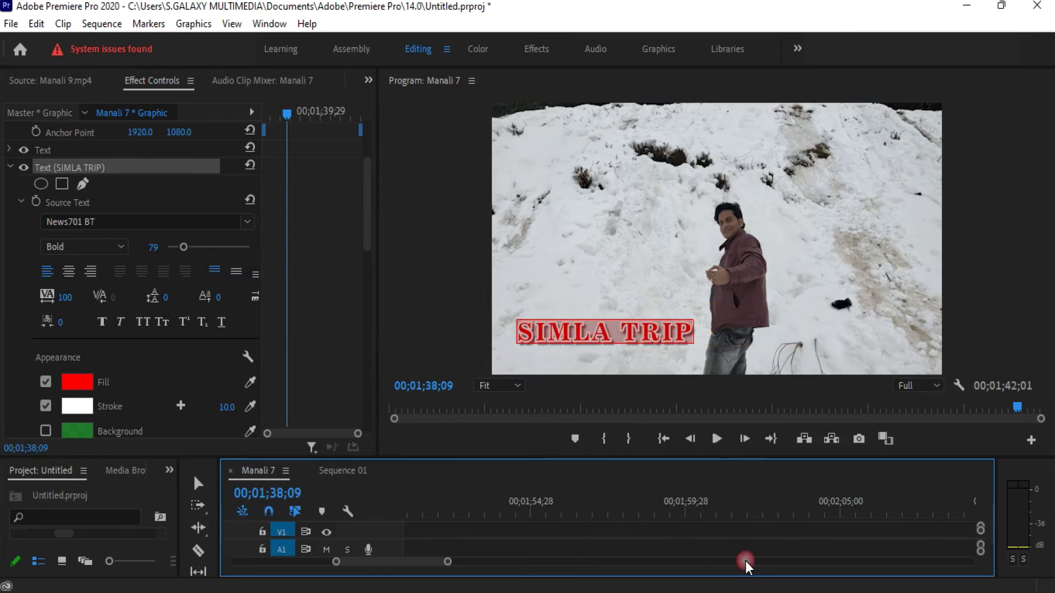
left_click_drag(427, 559, 410, 563)
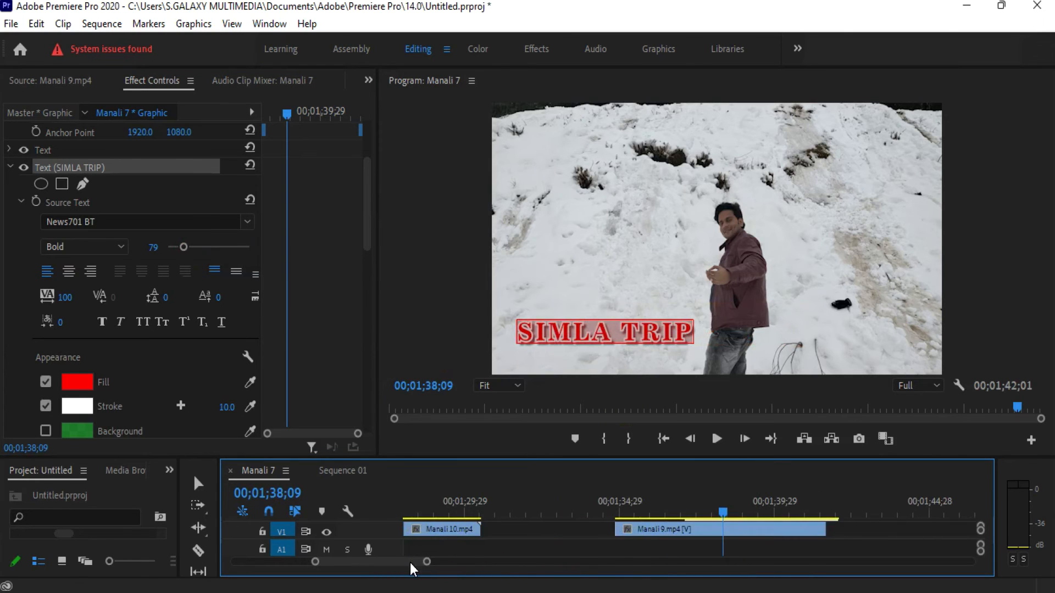
left_click(683, 533)
left_click(958, 523)
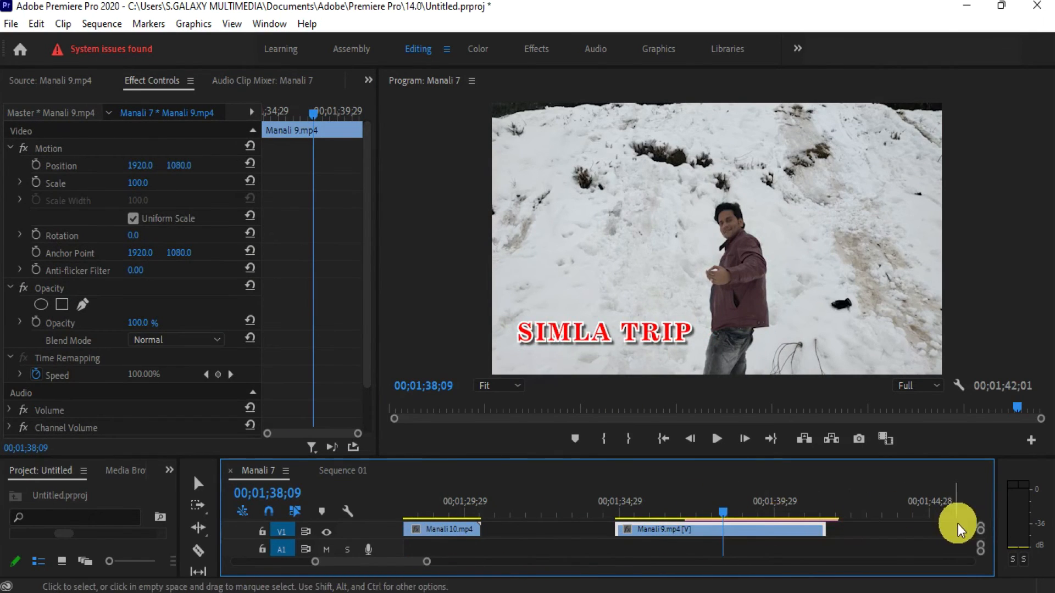
left_click_drag(851, 457, 850, 409)
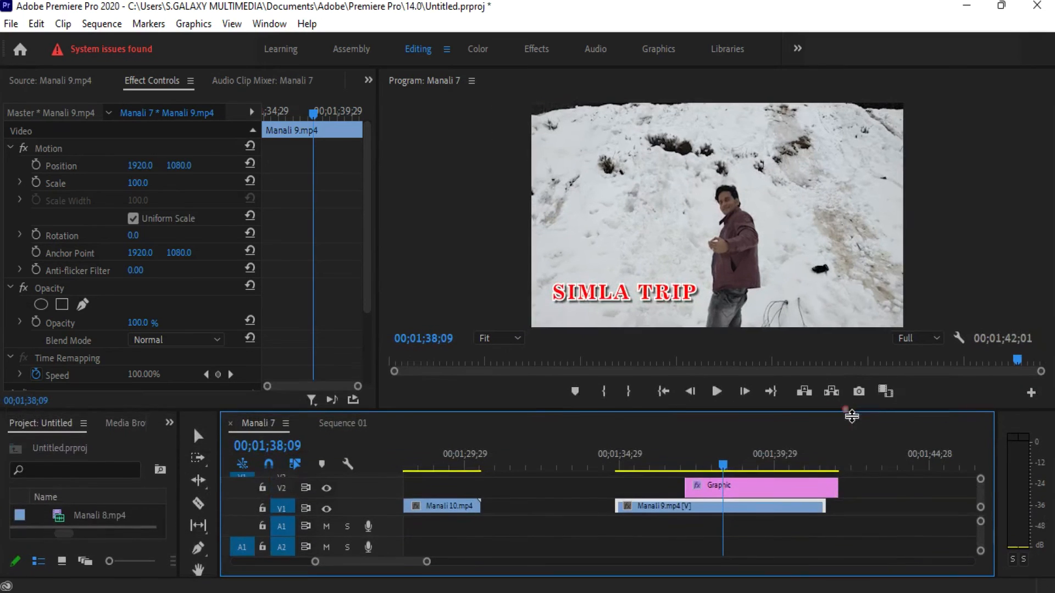
left_click(784, 489)
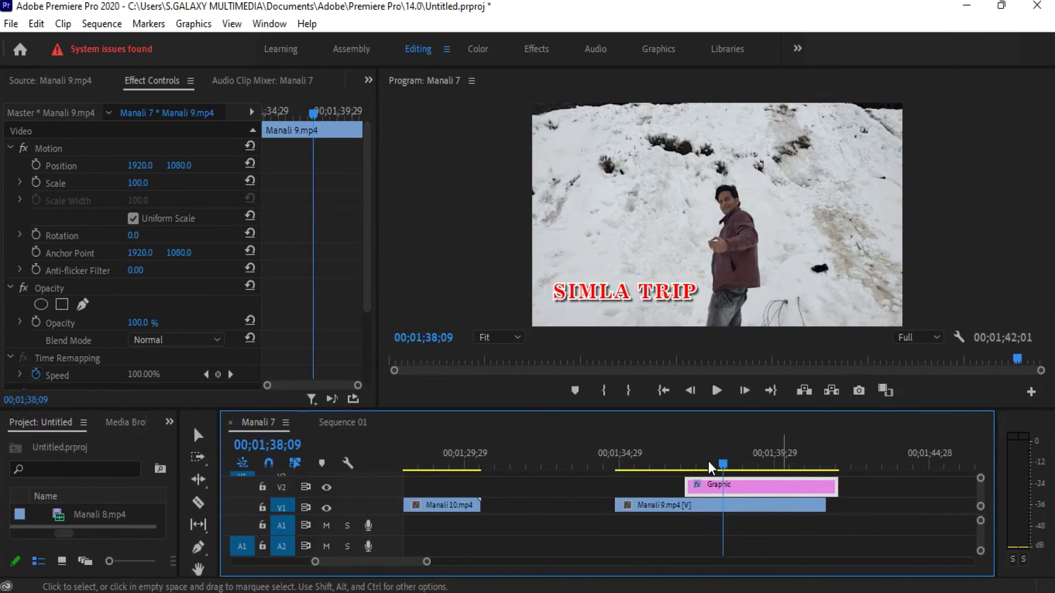
Move the Graphic clip to start at 00;01;35;09 above Manali 9.mp4 and extend its end to about 00;01;40;27
left_click_drag(687, 470, 730, 474)
left_click_drag(735, 463, 619, 466)
left_click(647, 486)
key("space")
left_click_drag(781, 486, 804, 488)
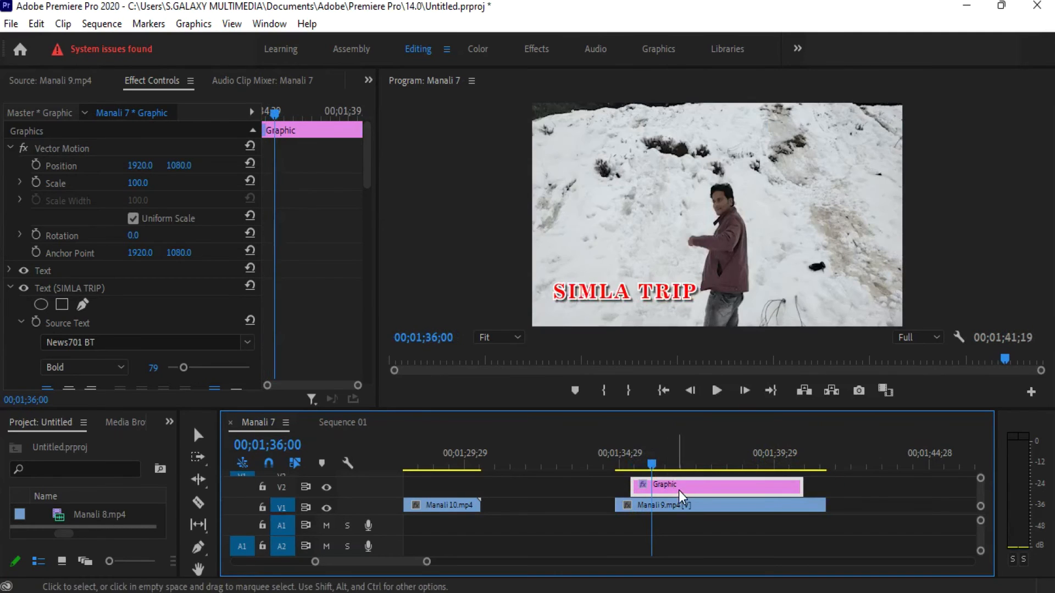
Try shifting the title sideways with the Motion Position at 00;01;35;29, then undo the change
left_click_drag(652, 469, 638, 469)
left_click_drag(269, 114, 274, 115)
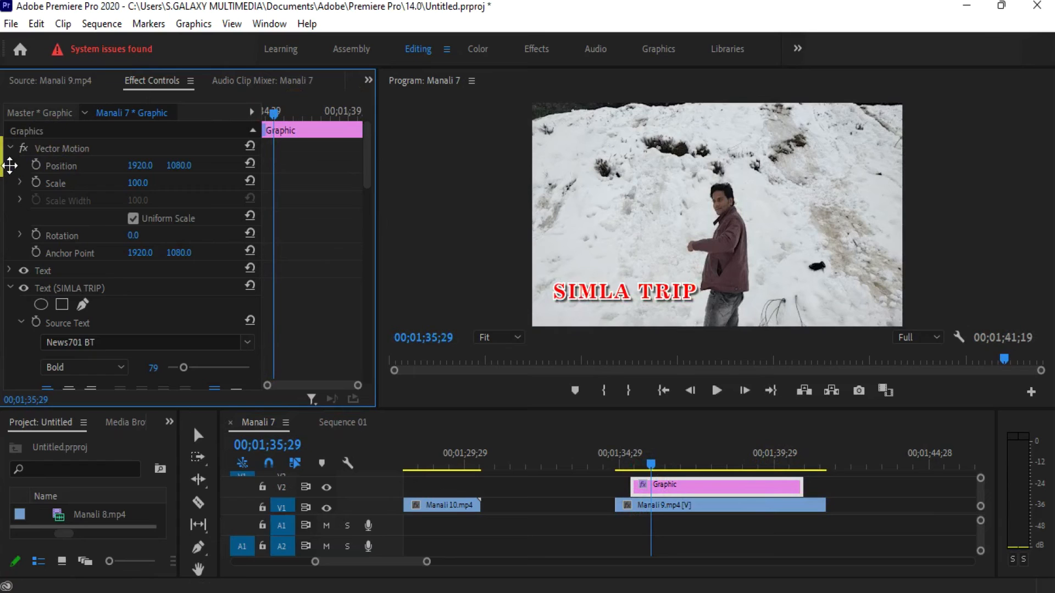
left_click(10, 147)
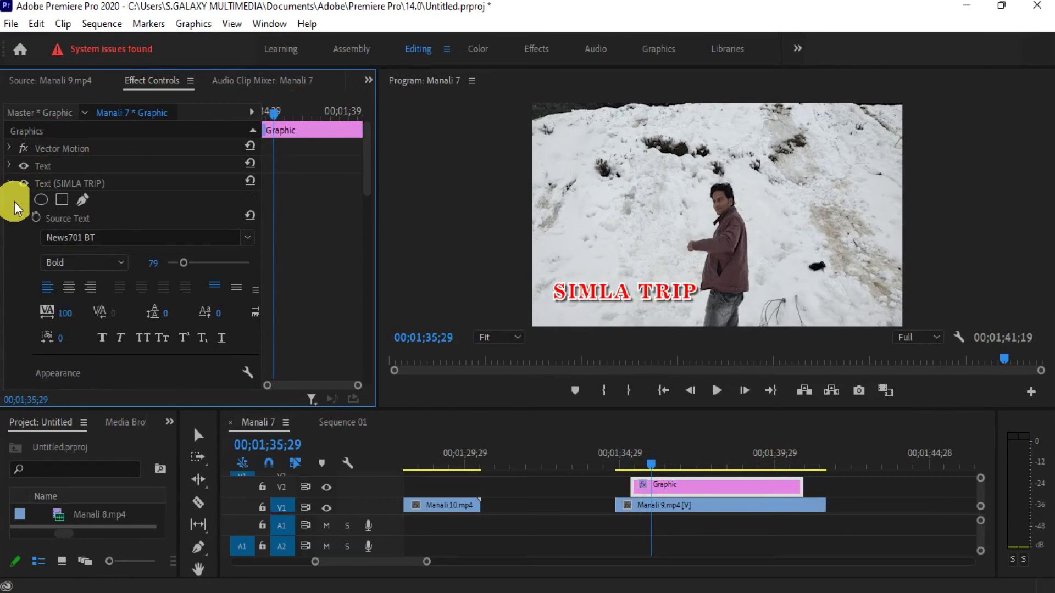
left_click(11, 184)
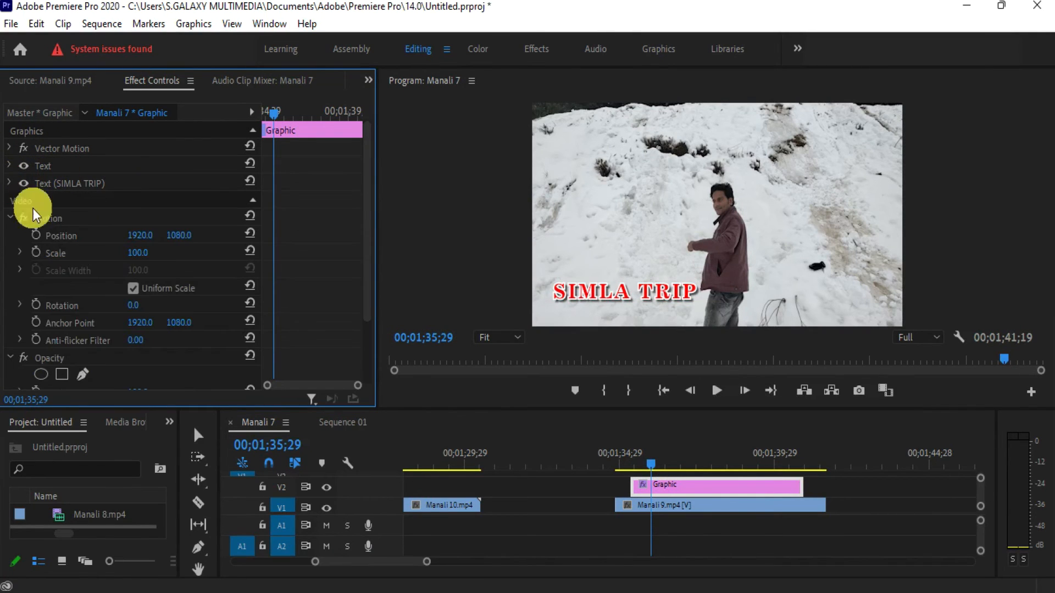
left_click_drag(144, 236, 89, 235)
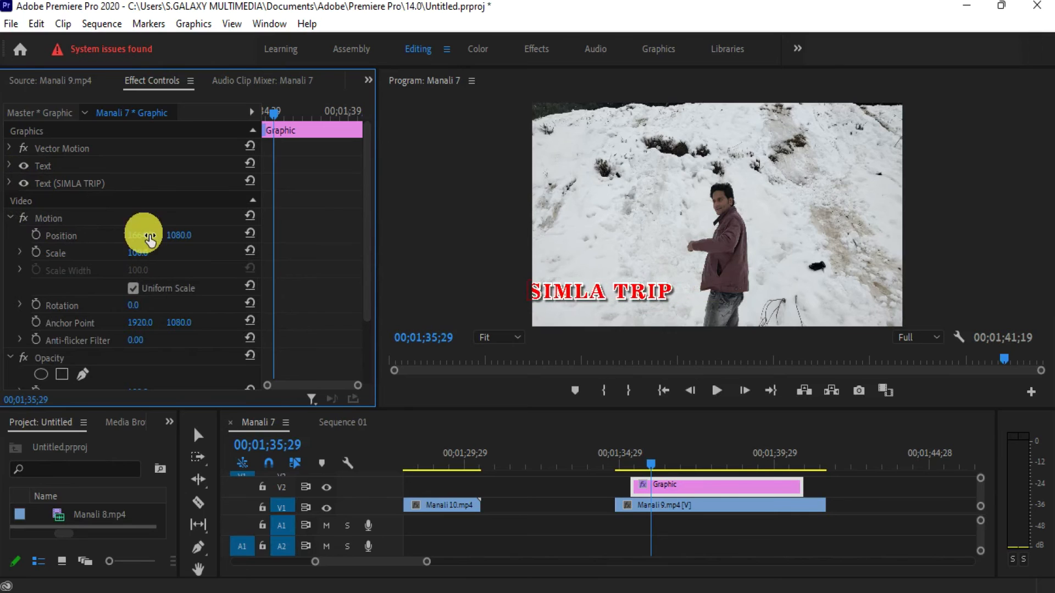
key("ctrl+z")
Try shifting the title horizontally with the Vector Motion Position, undo it, and check the empty Text layer
left_click(10, 148)
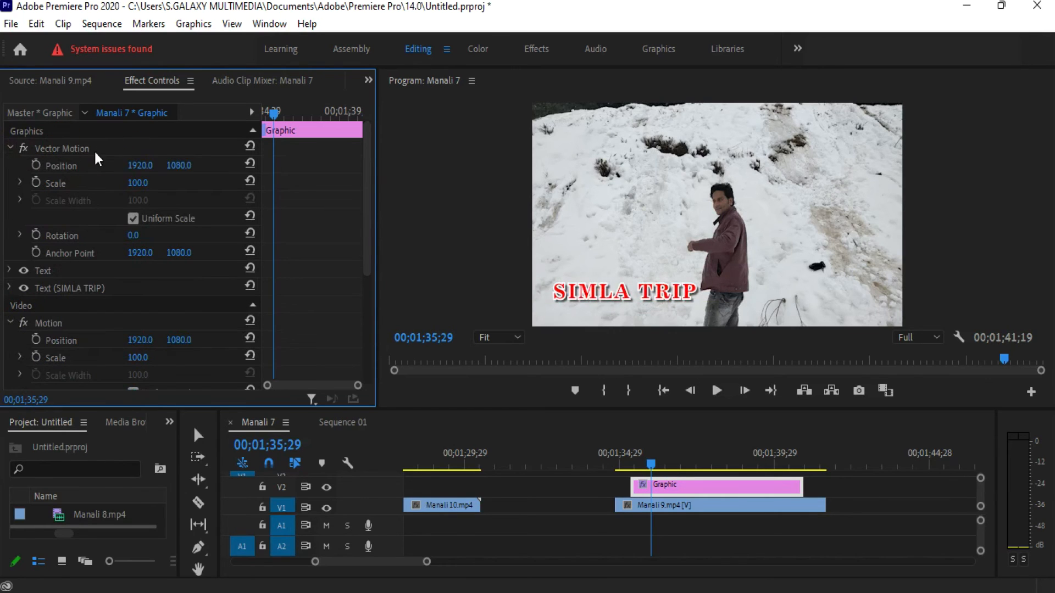
left_click_drag(140, 165, 49, 166)
key("ctrl+z")
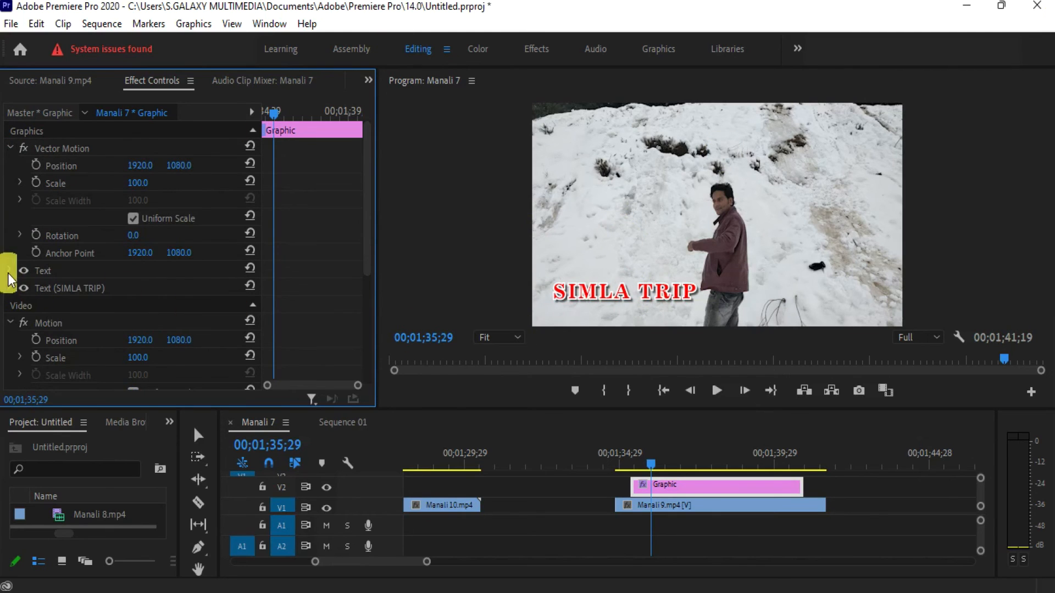
left_click(11, 270)
left_click(13, 270)
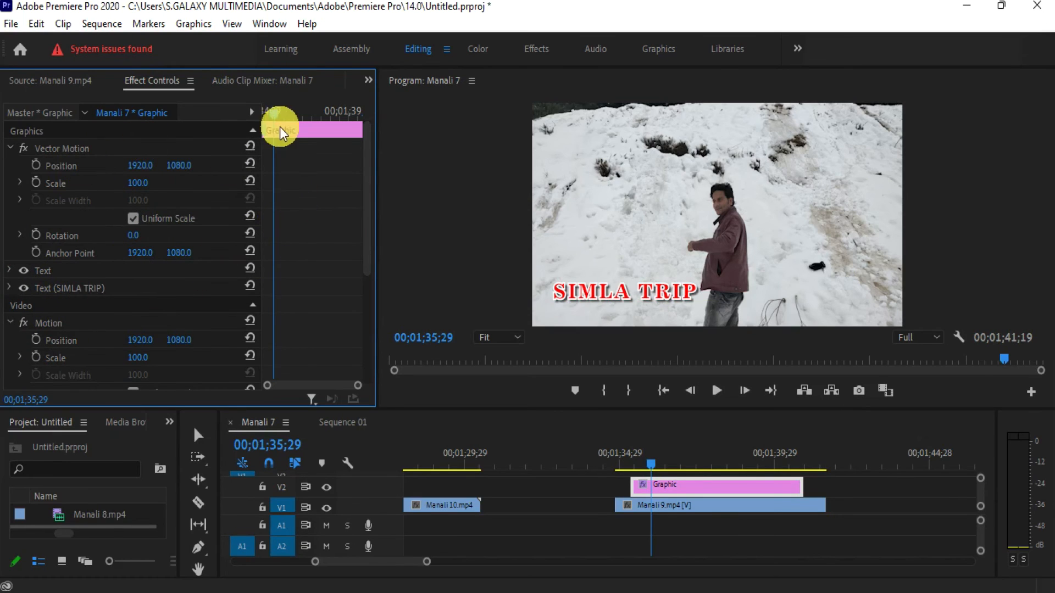
Turn on keyframing for the Vector Motion Position, Scale, Rotation and Anchor Point at 00;01;36;08
left_click_drag(278, 114, 285, 114)
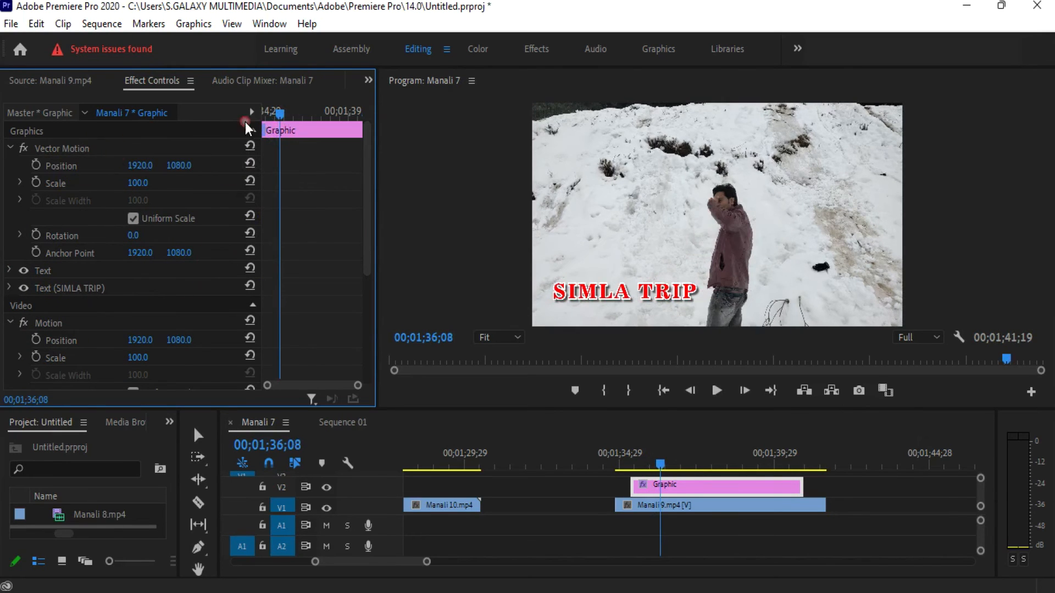
left_click(36, 165)
left_click(37, 182)
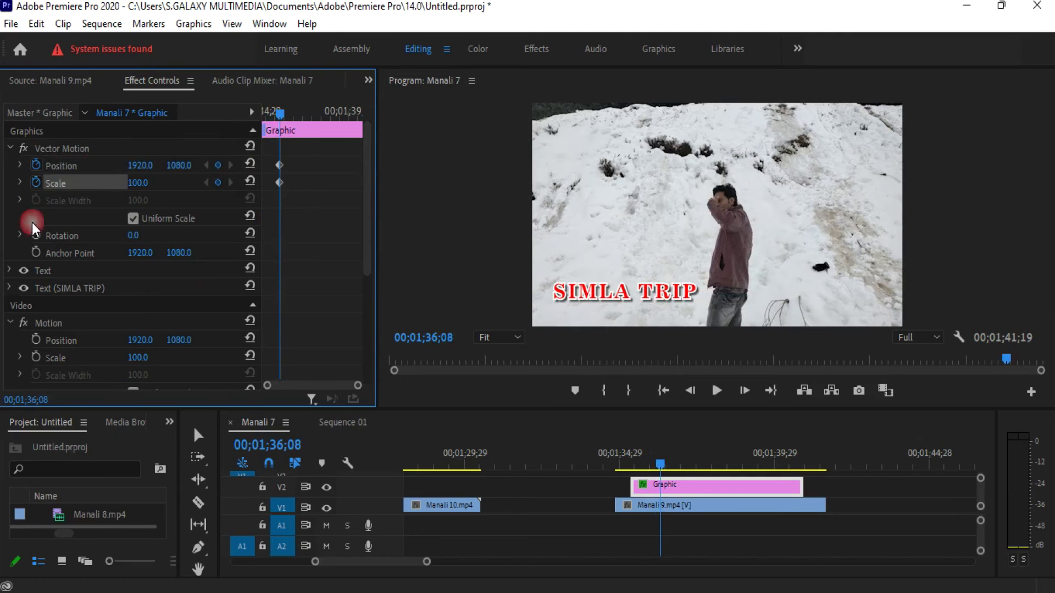
left_click(37, 235)
left_click(37, 253)
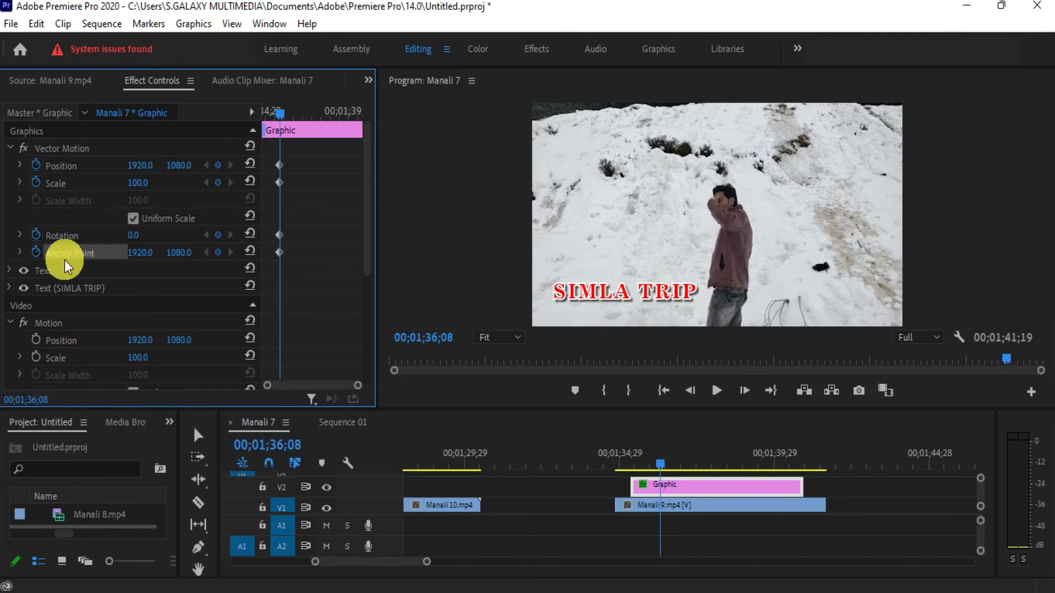
Copy the four Vector Motion keyframes to a later point near the end of the Graphic clip
left_click_drag(286, 266, 273, 263)
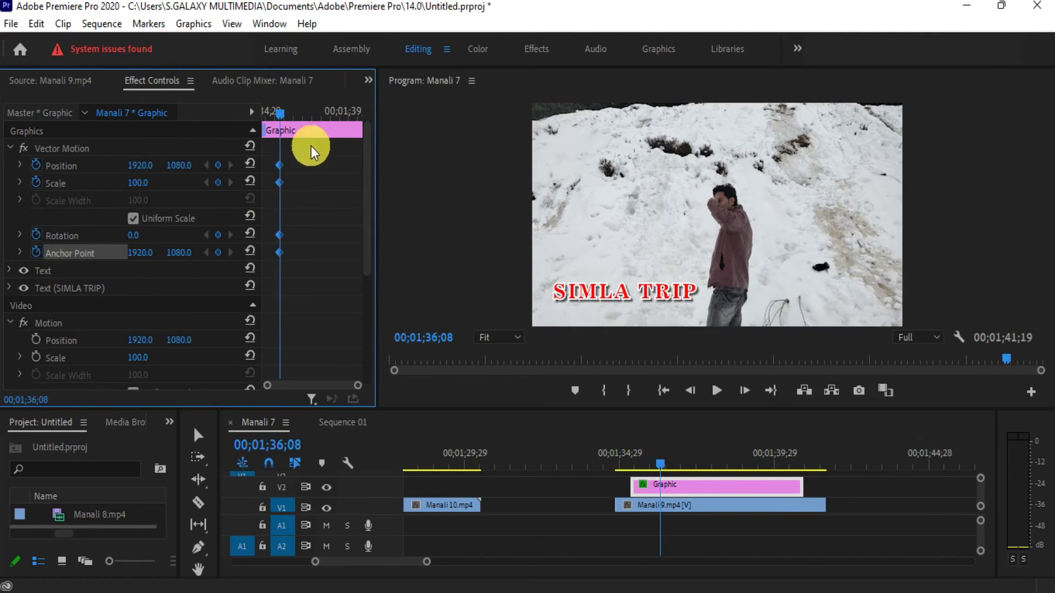
left_click(339, 112)
key("ctrl+v")
Offset the title's Vector Motion Position with a keyframe at 00;01;35;09 and play back the entrance
left_click_drag(340, 114, 256, 127)
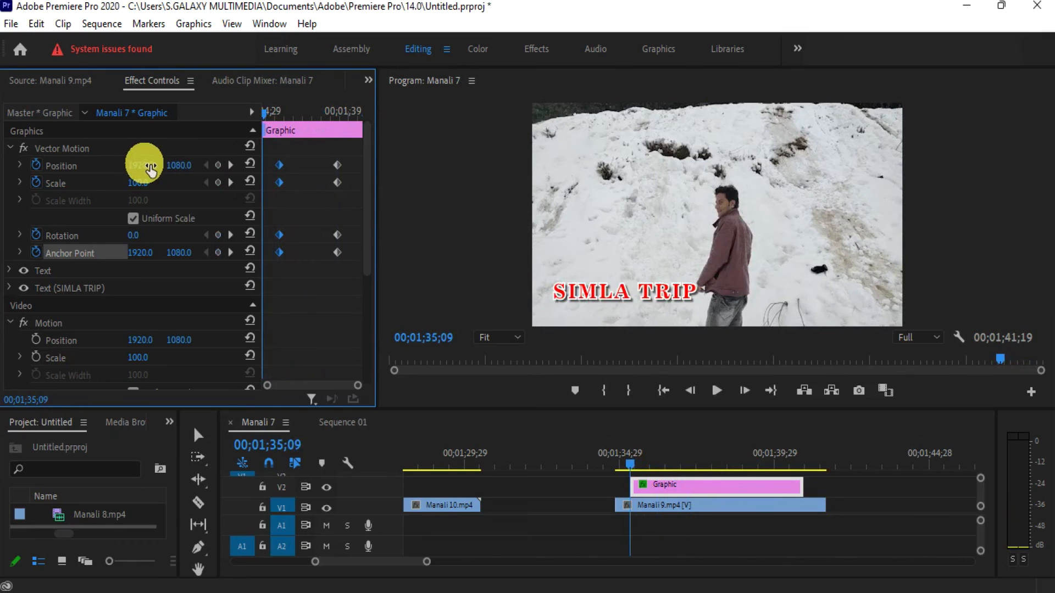
left_click_drag(167, 170, 142, 159)
key("space")
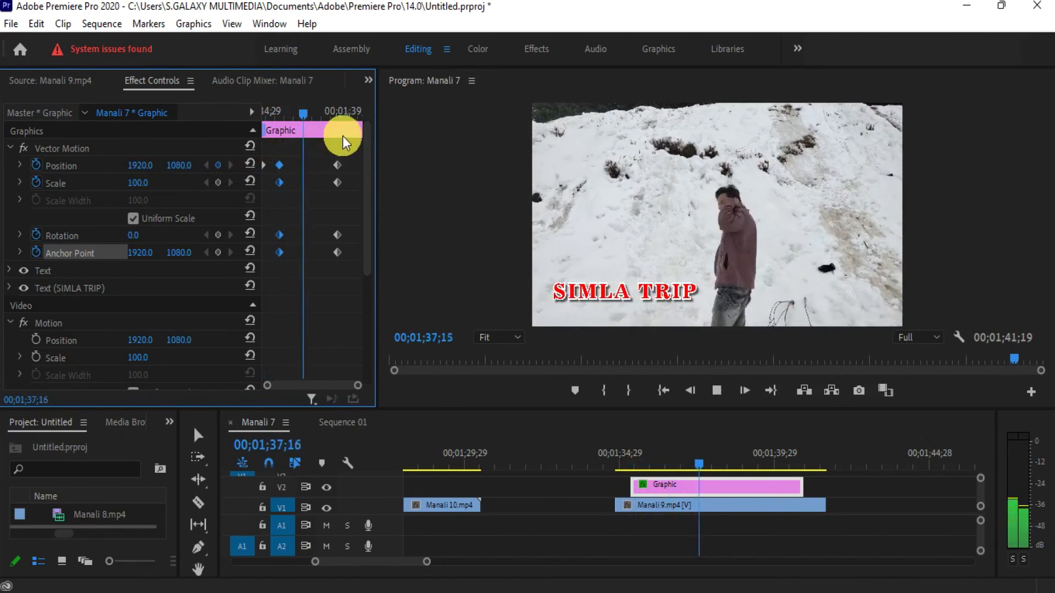
left_click_drag(315, 113, 247, 121)
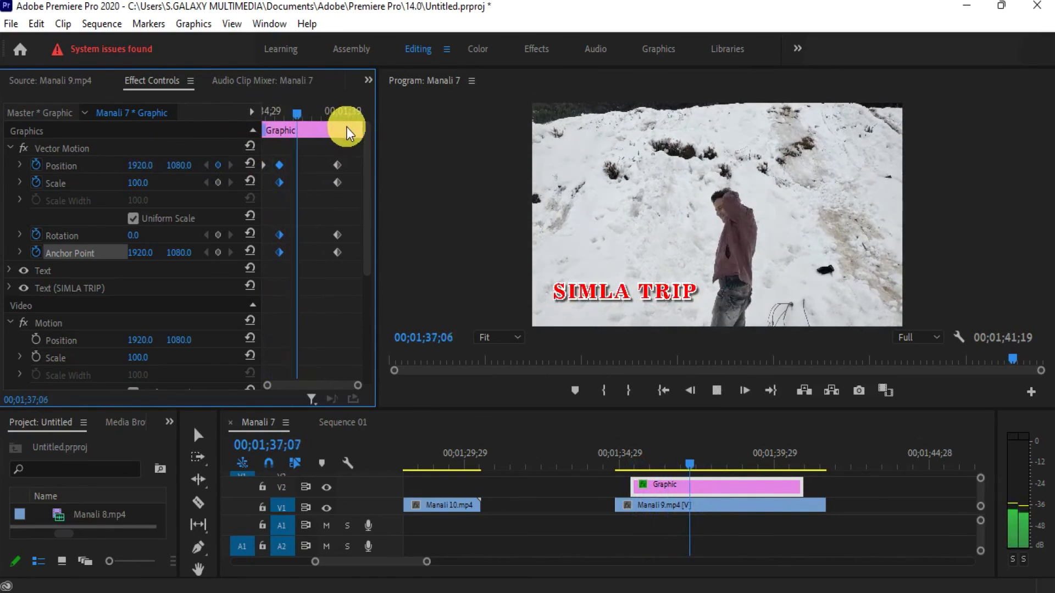
Lower the title out of the frame with a vertical Position keyframe of 1510 at the end of the Graphic clip
left_click(354, 109)
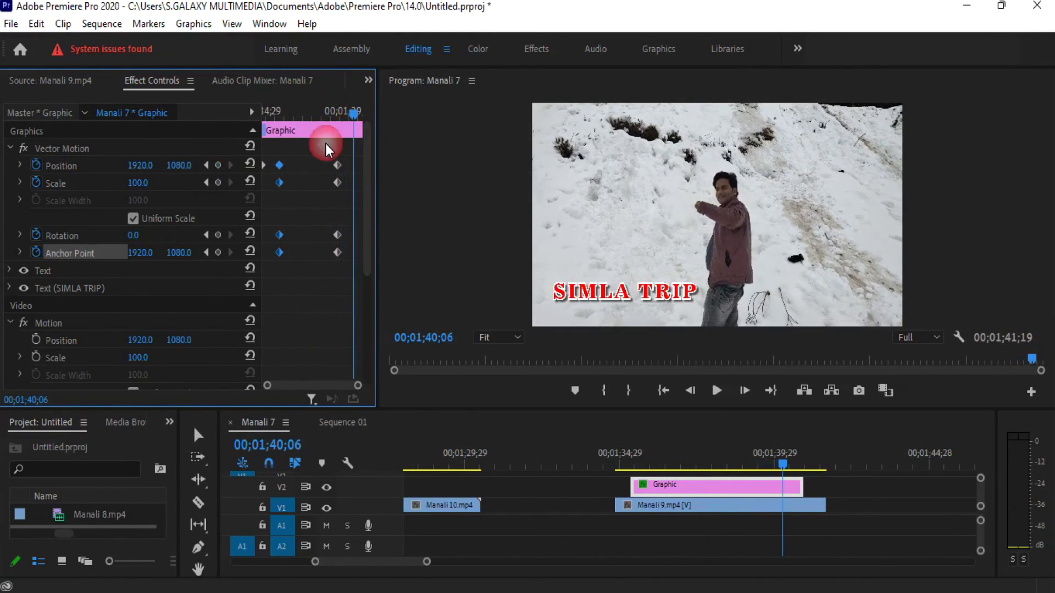
left_click_drag(190, 167, 384, 167)
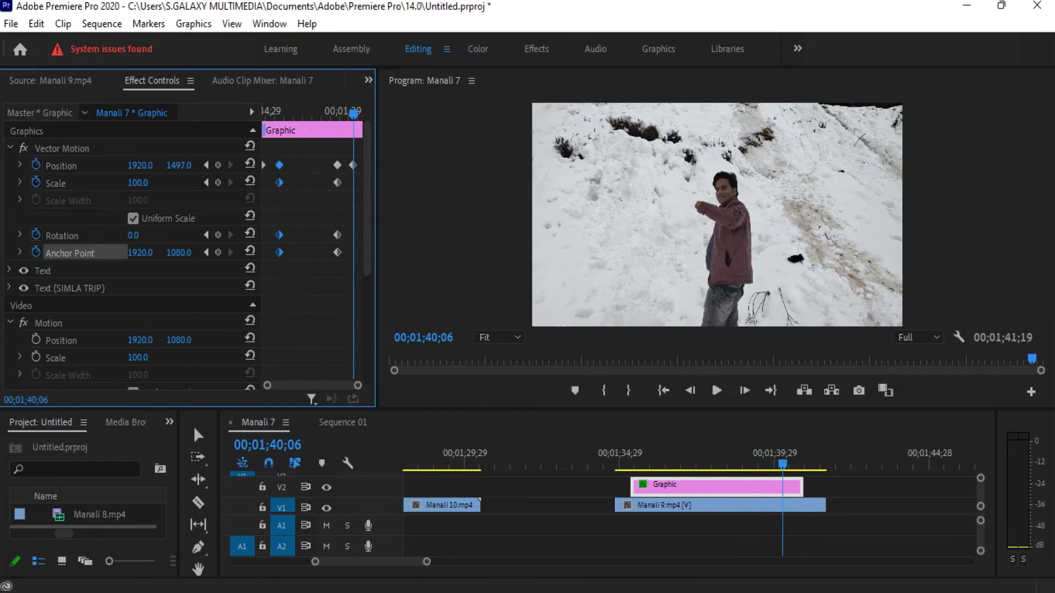
left_click(354, 164)
key("Delete")
Shift the two middle groups of Vector Motion keyframes slightly later and play the animation from the clip's start
left_click_drag(345, 160, 345, 251)
left_click_drag(295, 153, 287, 253)
left_click_drag(285, 116, 177, 140)
key("space")
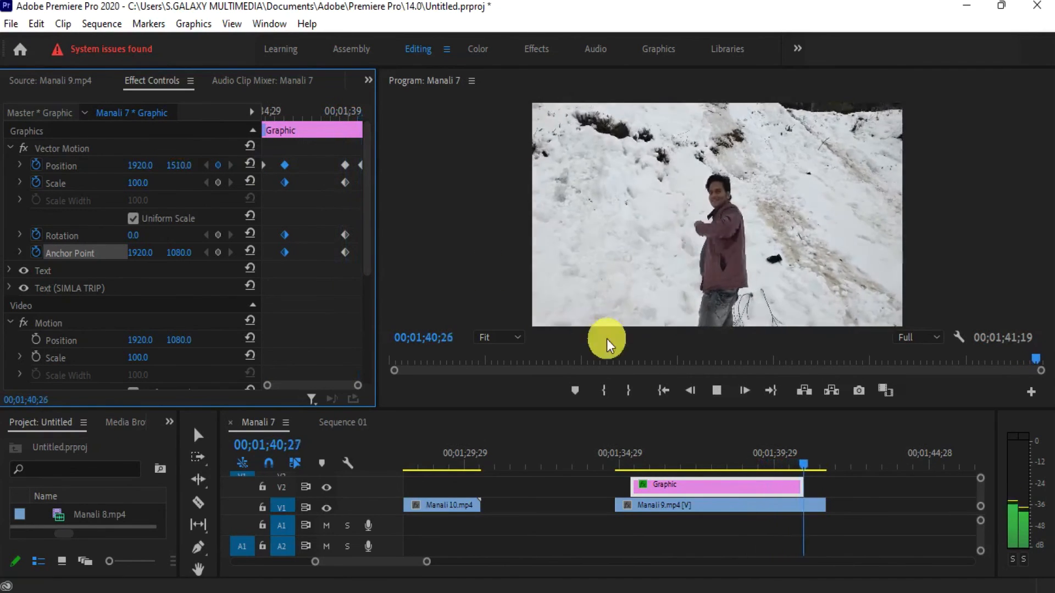
Replay and scrub through the title's entrance and exit animation on the timeline
left_click(623, 453)
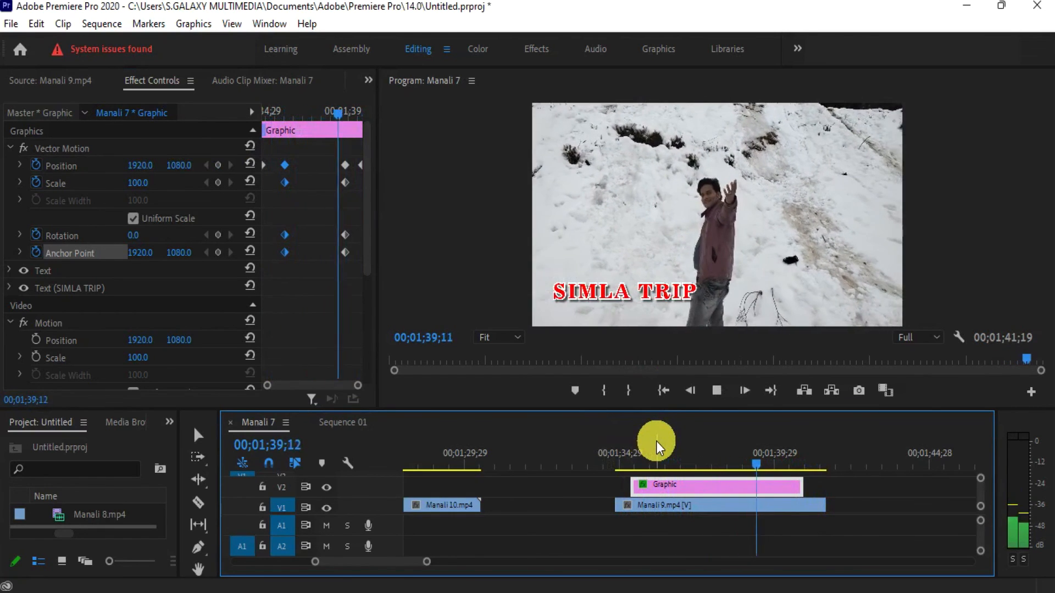
left_click(772, 456)
left_click_drag(772, 456, 764, 452)
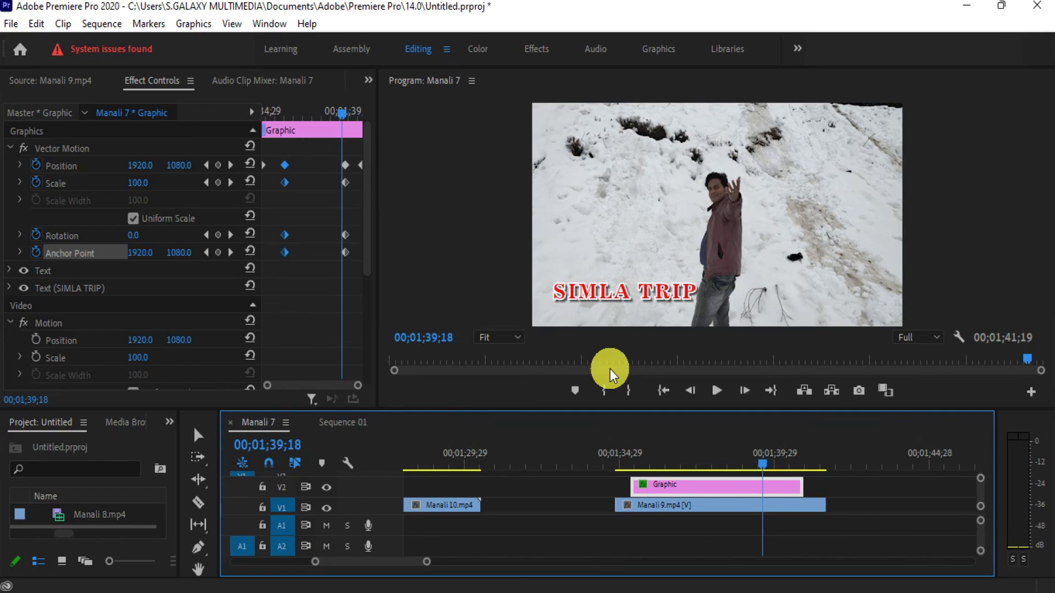
left_click_drag(724, 449, 672, 396)
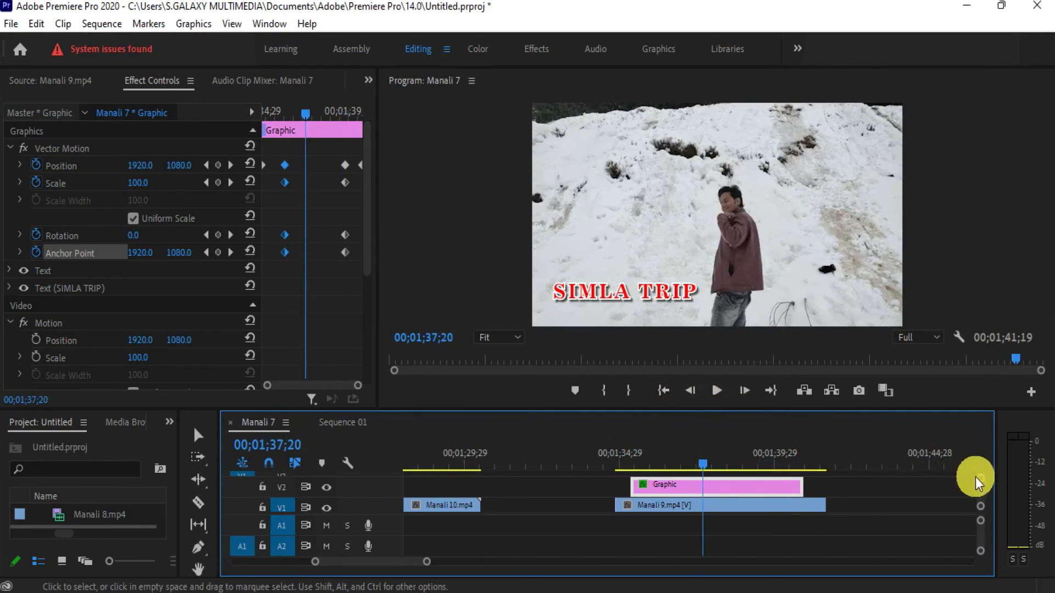
left_click_drag(366, 215, 341, 208)
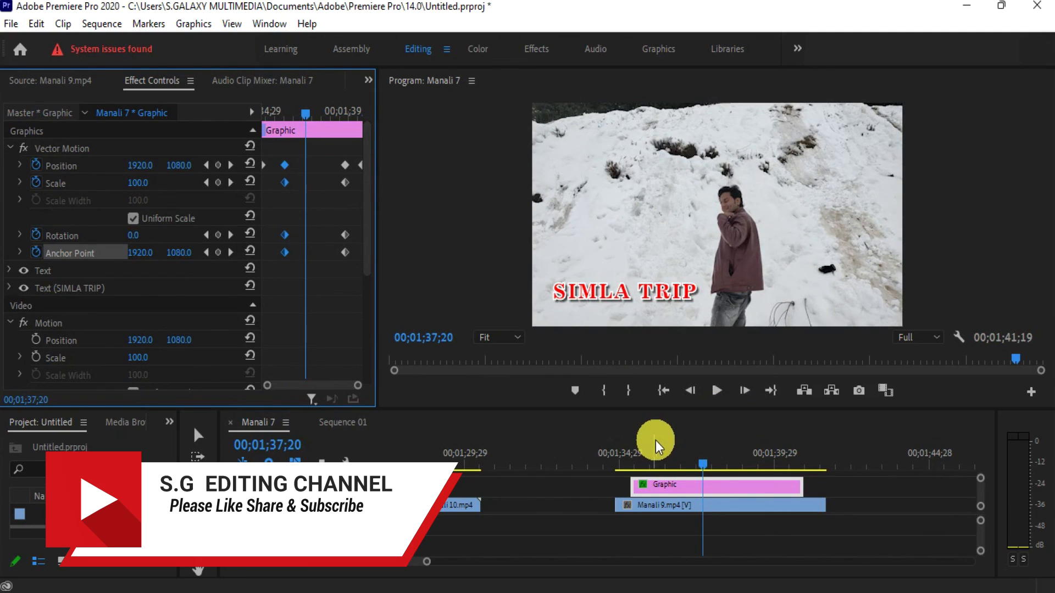